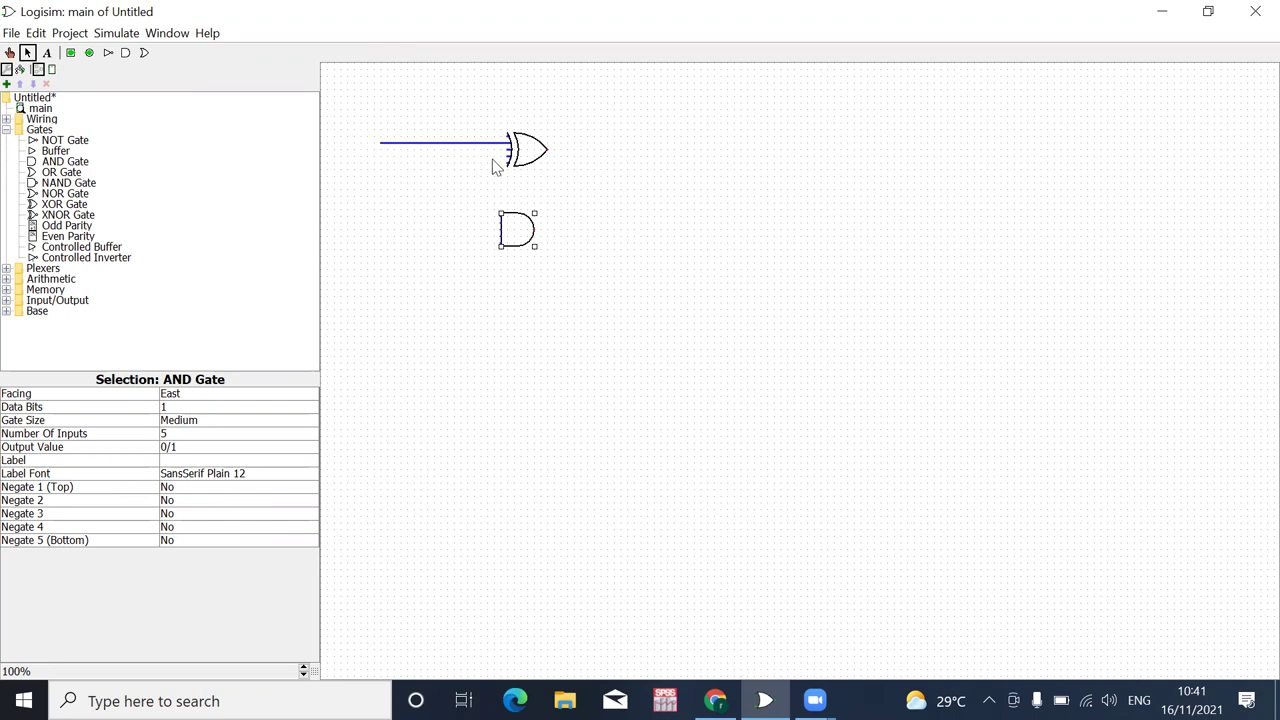
Wire the XOR's lower input and branch both input lines down into the AND gate's two inputs
mouse_move(510, 158)
left_mouse_down()
mouse_move(390, 170)
mouse_move(375, 158)
mouse_move(386, 163)
left_mouse_up()
left_click_drag(470, 228, 434, 144)
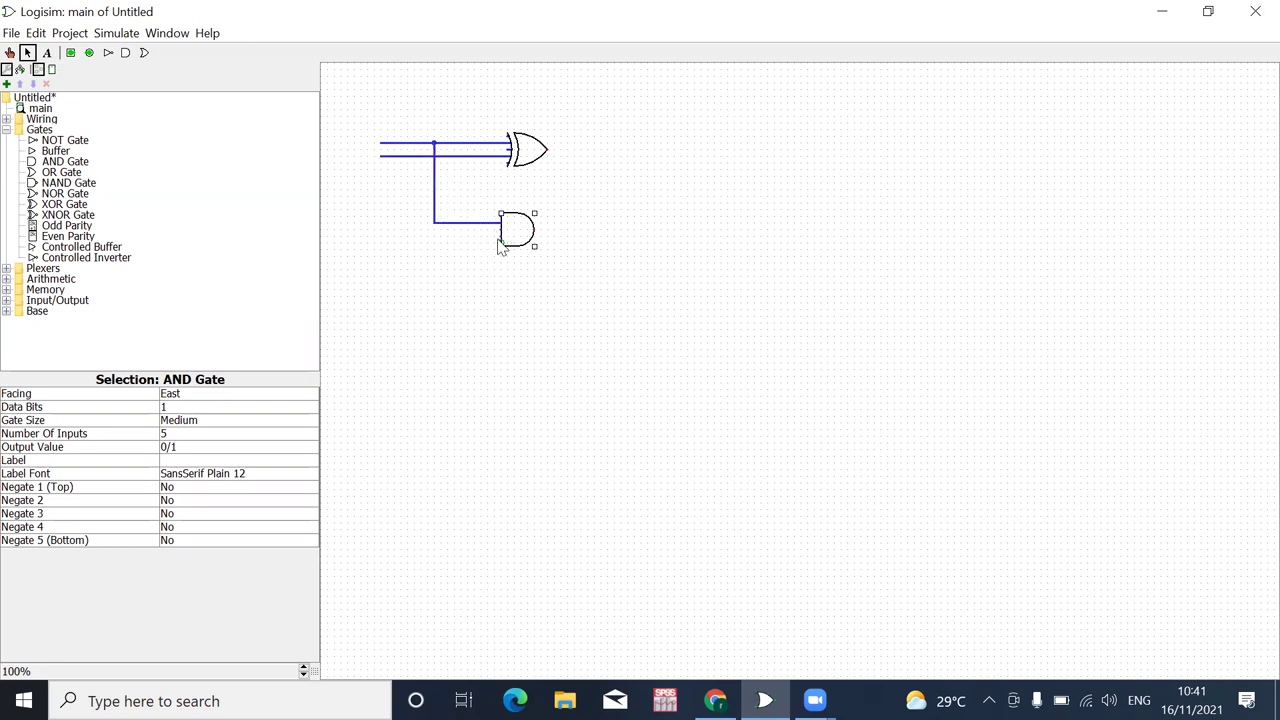
left_click_drag(501, 238, 401, 156)
left_click(70, 53)
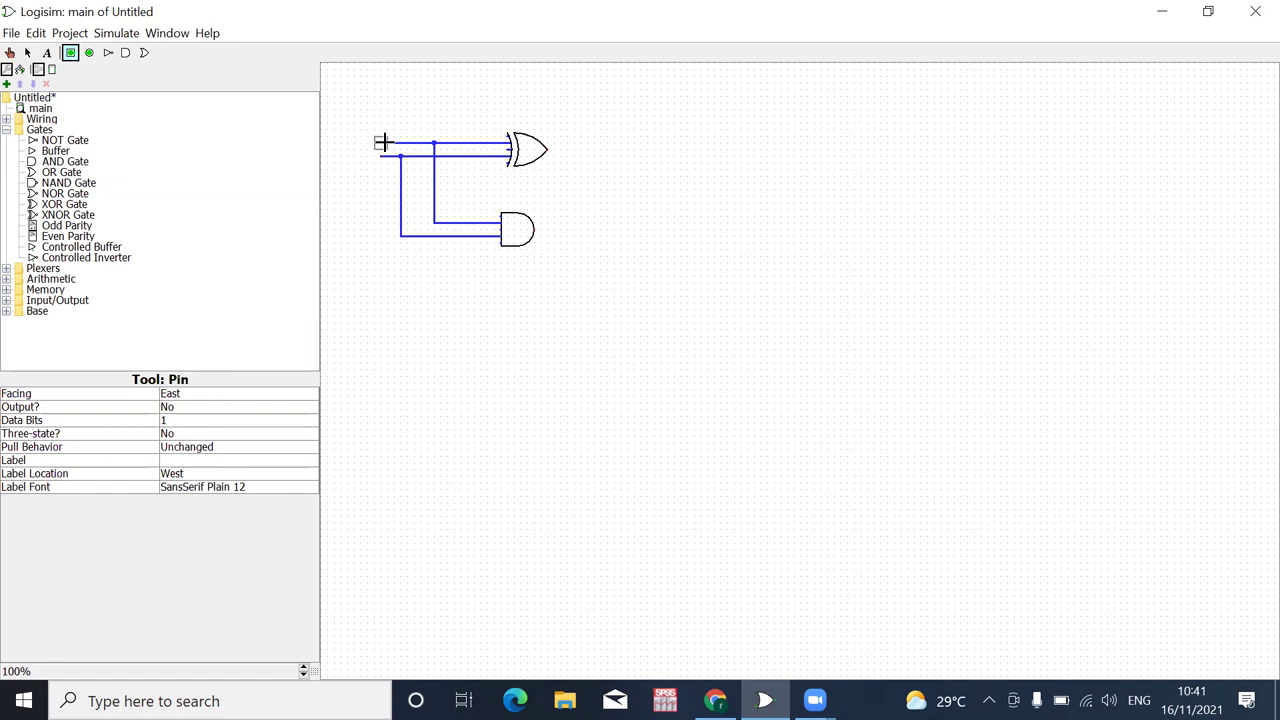
Attach input pins to the upper and lower input wires and extend a wire from the XOR output
left_click(376, 143)
left_click(365, 220)
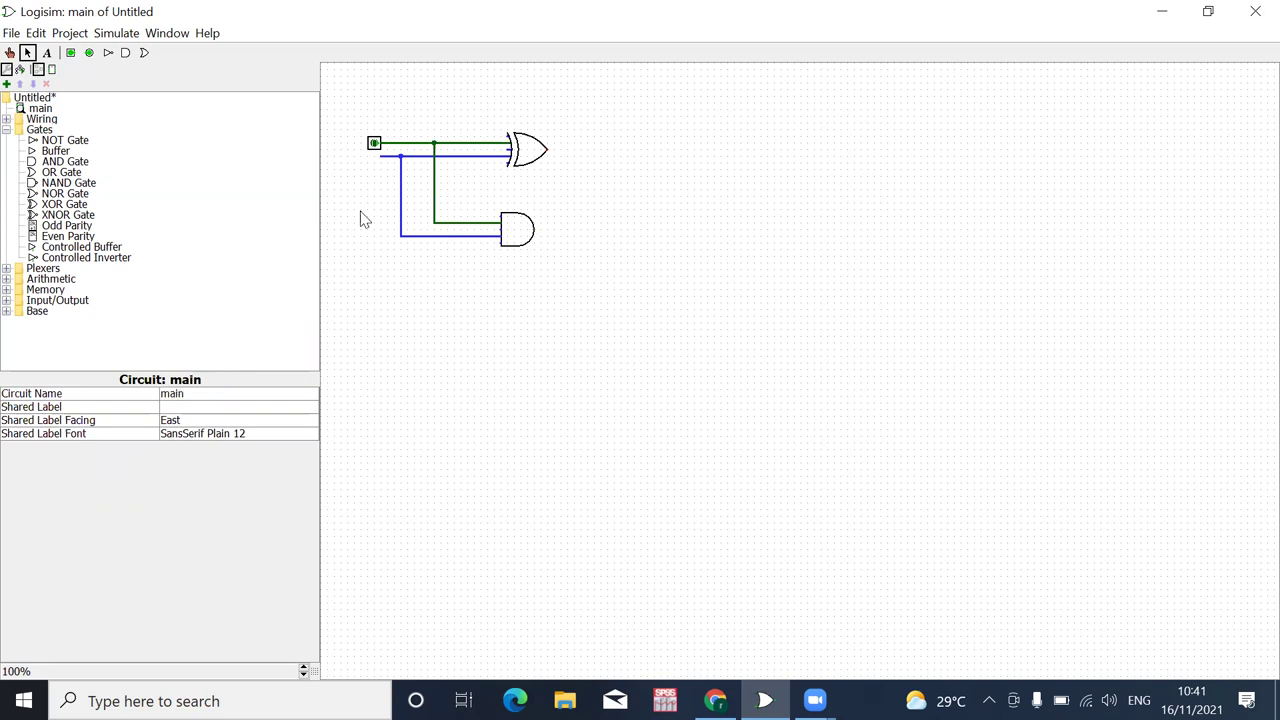
left_click(70, 52)
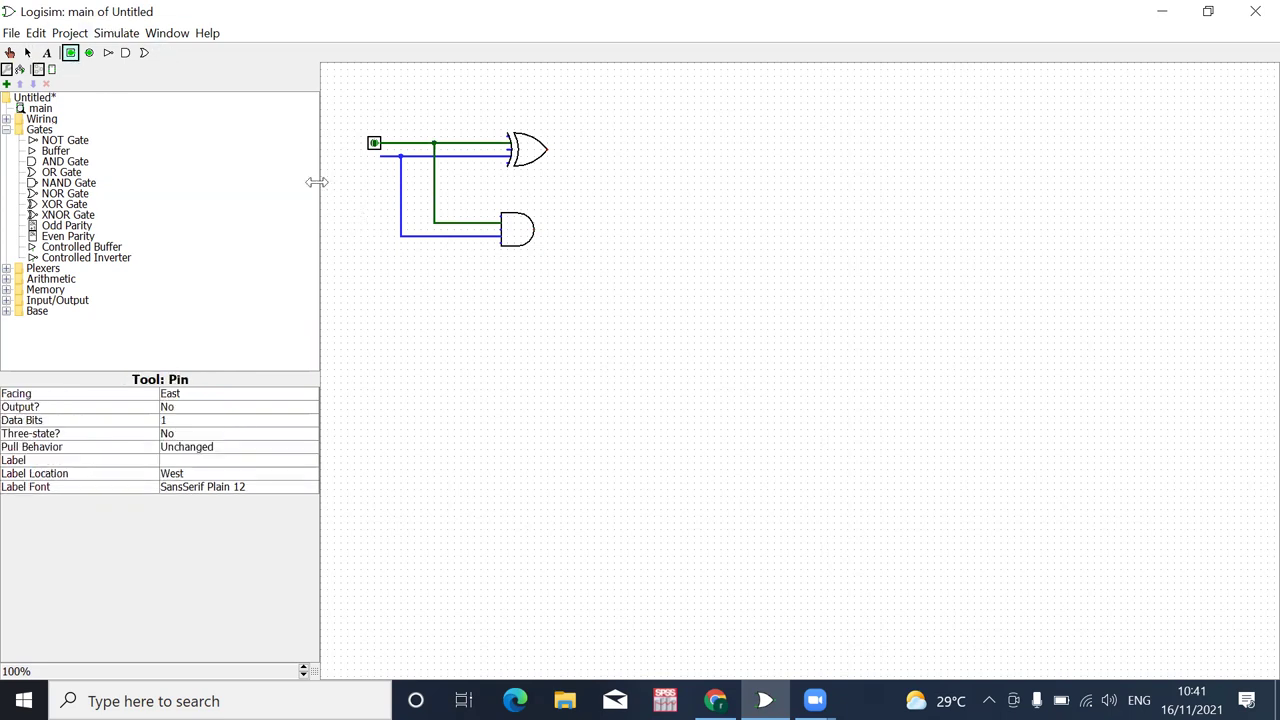
left_click(374, 157)
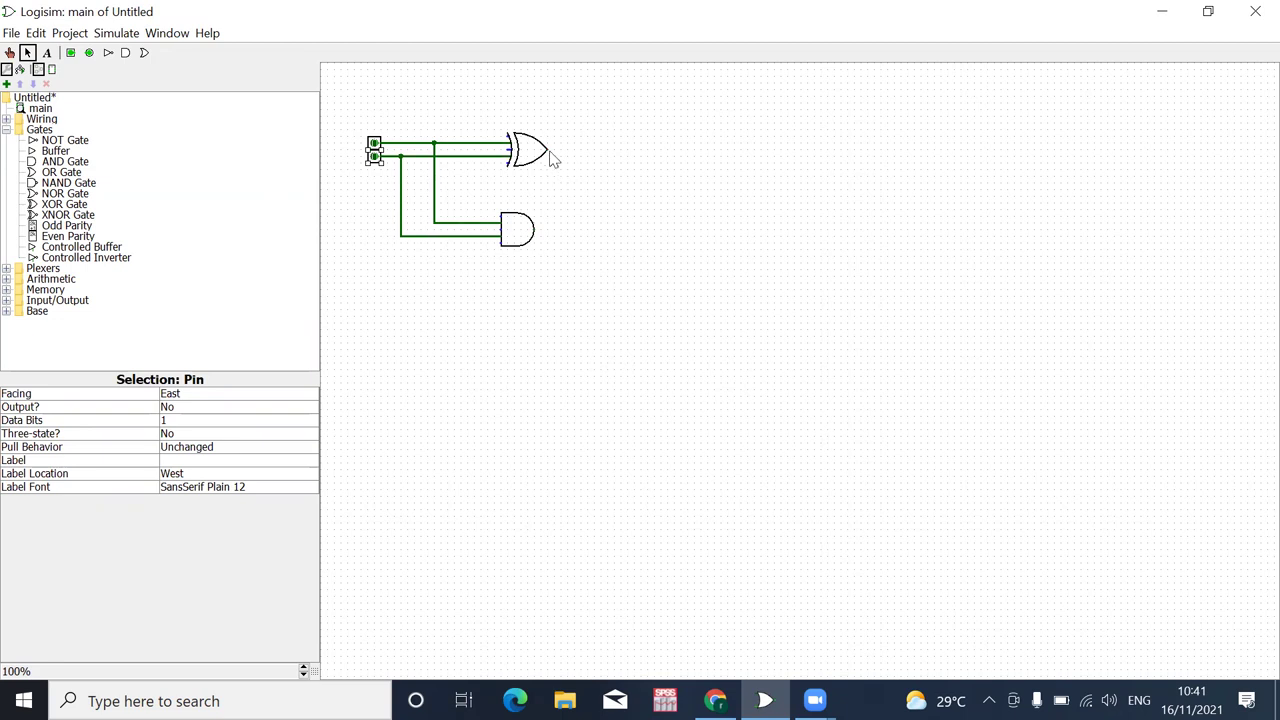
left_click_drag(550, 155, 641, 152)
Place a second XOR and second AND gate on the right, wiring the first XOR's output into the new XOR
left_click(65, 204)
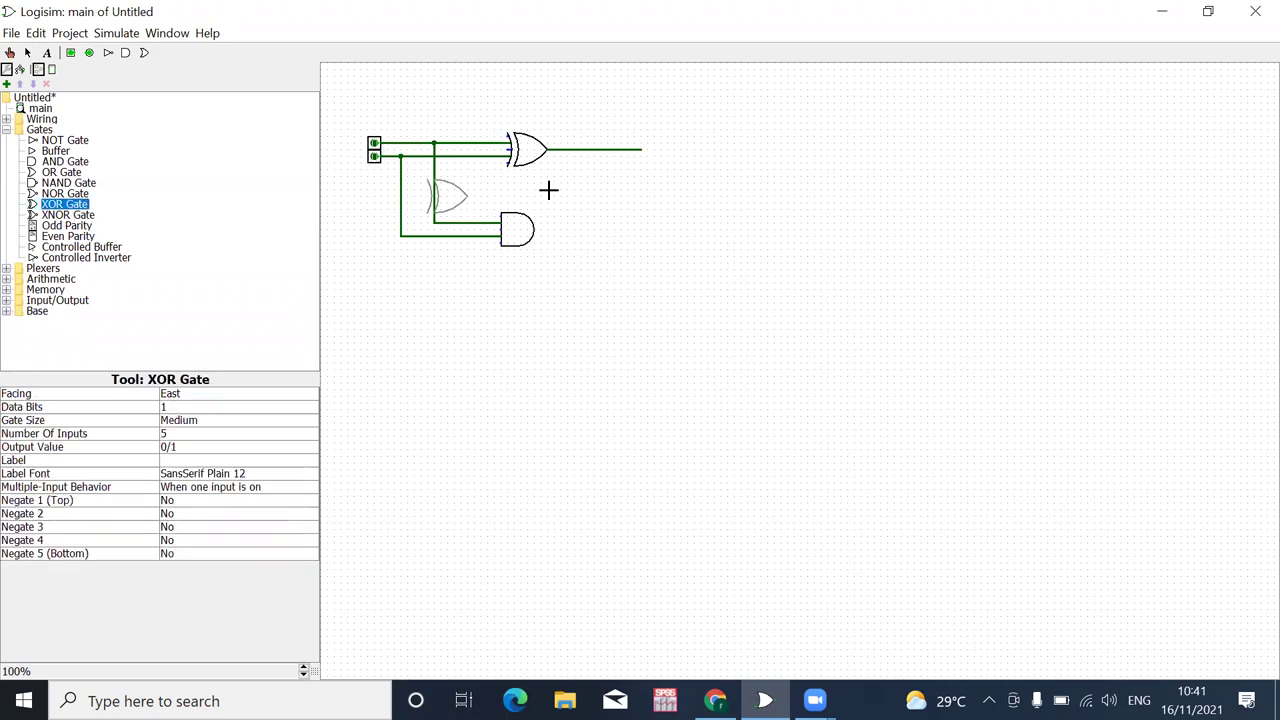
left_click(807, 157)
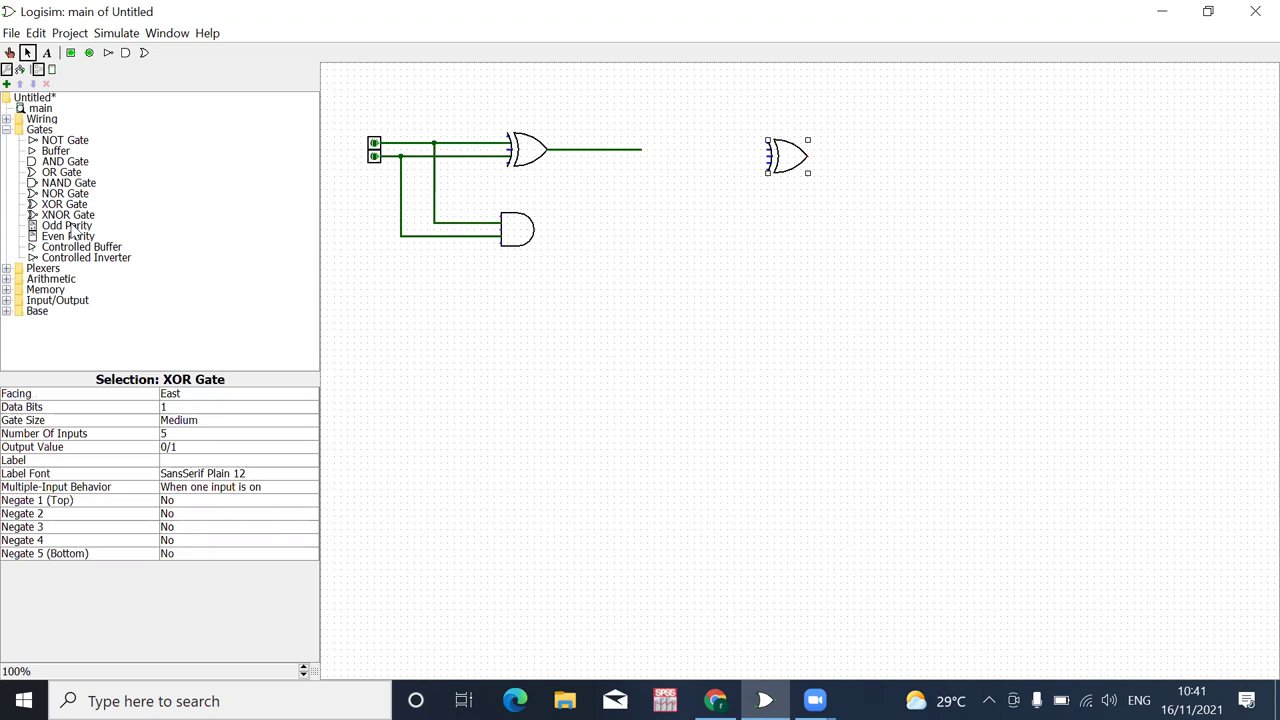
left_click(66, 163)
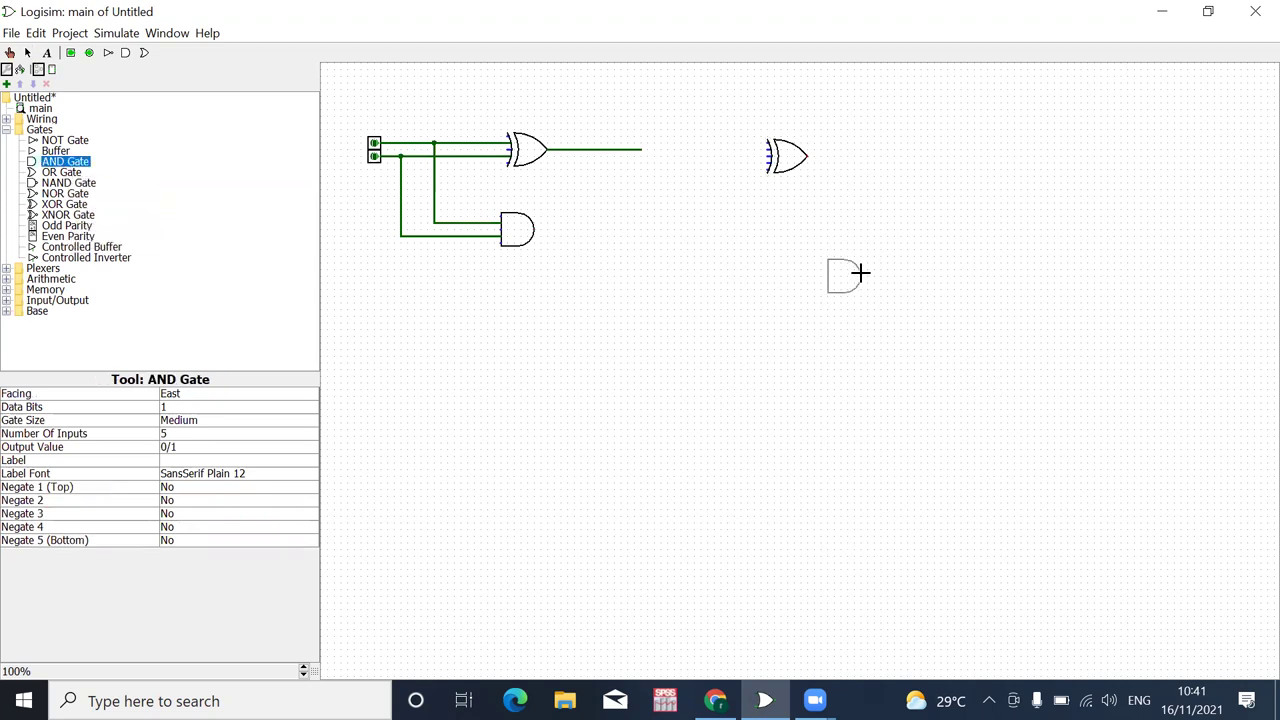
left_click(795, 243)
left_click_drag(641, 150, 771, 152)
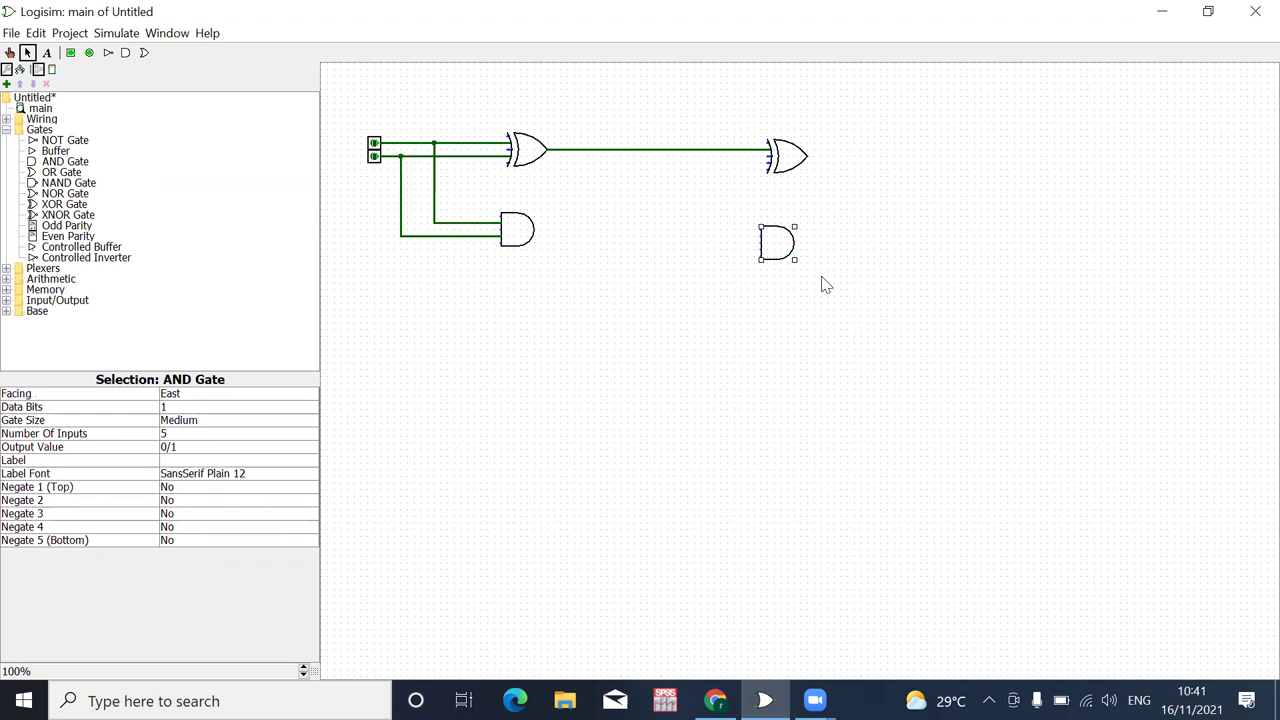
key("super+Left")
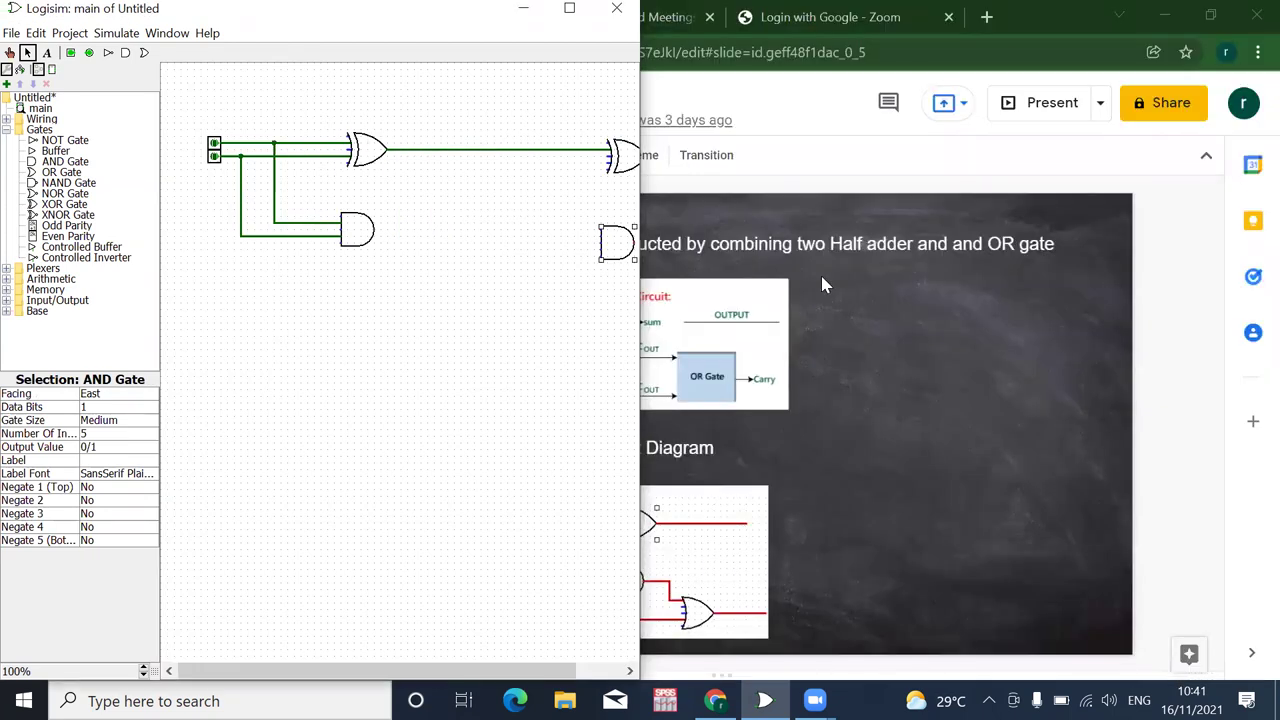
left_click(889, 413)
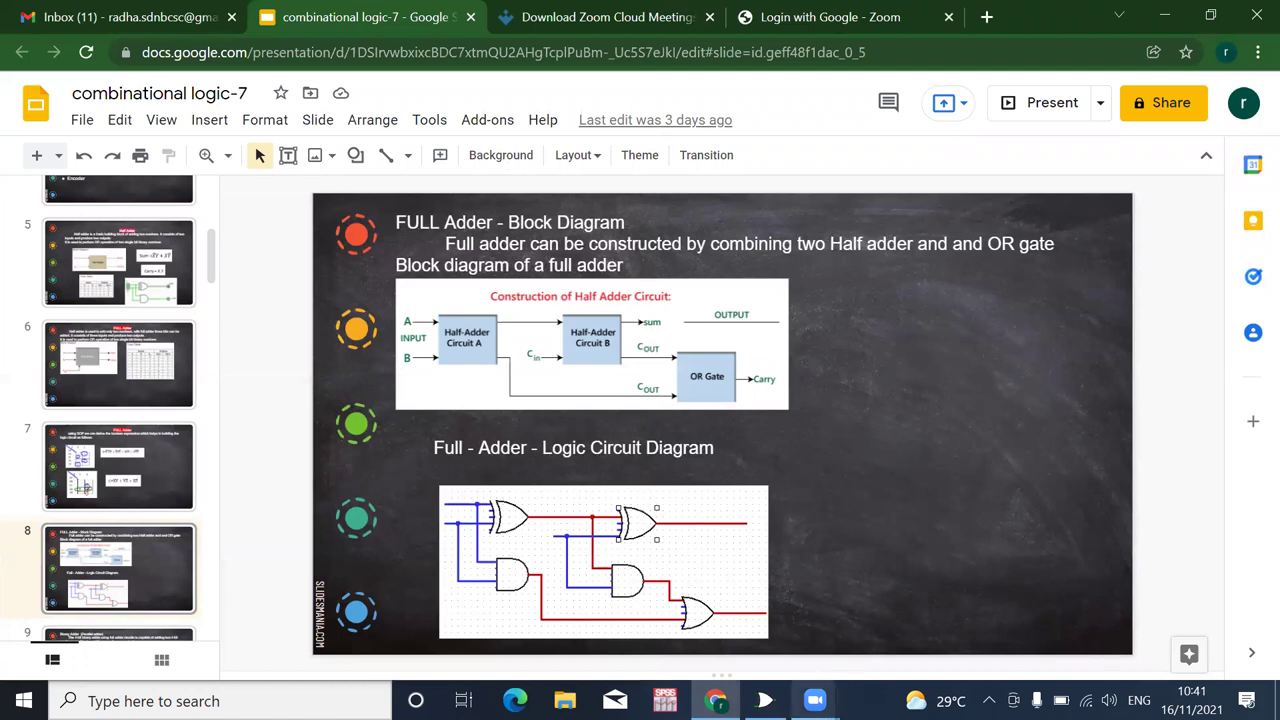
left_click(815, 700)
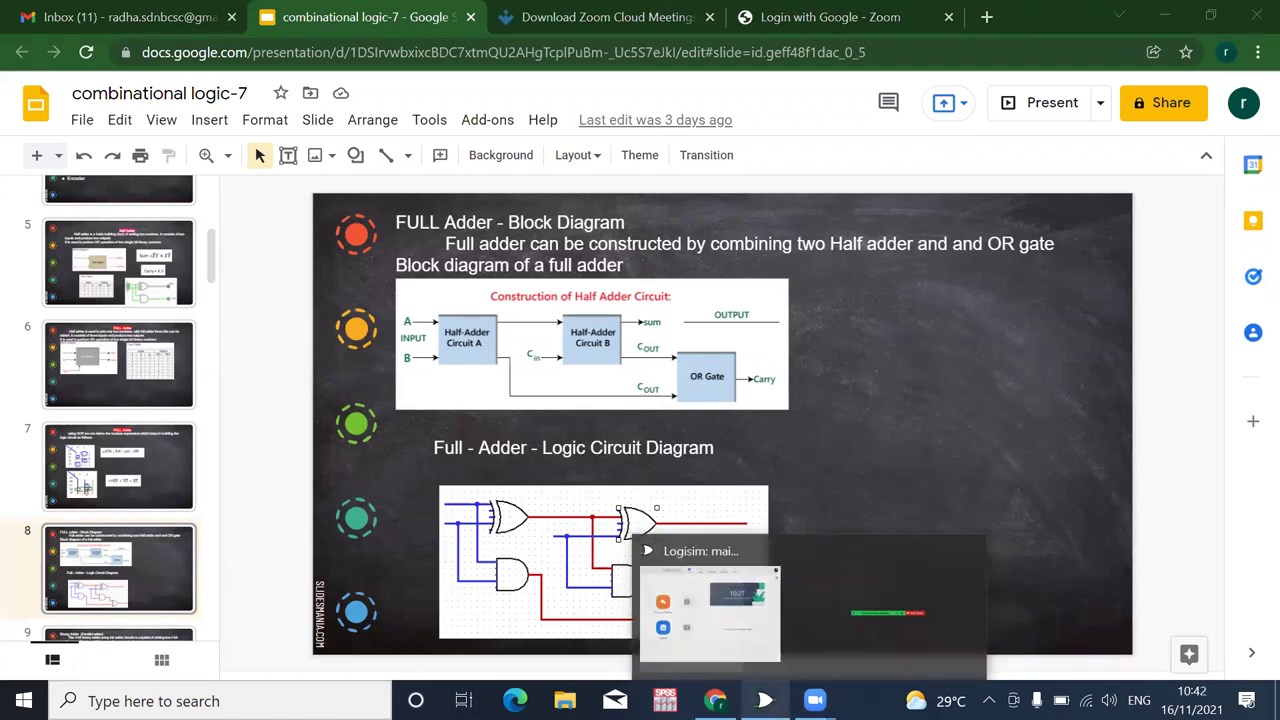
left_click(765, 700)
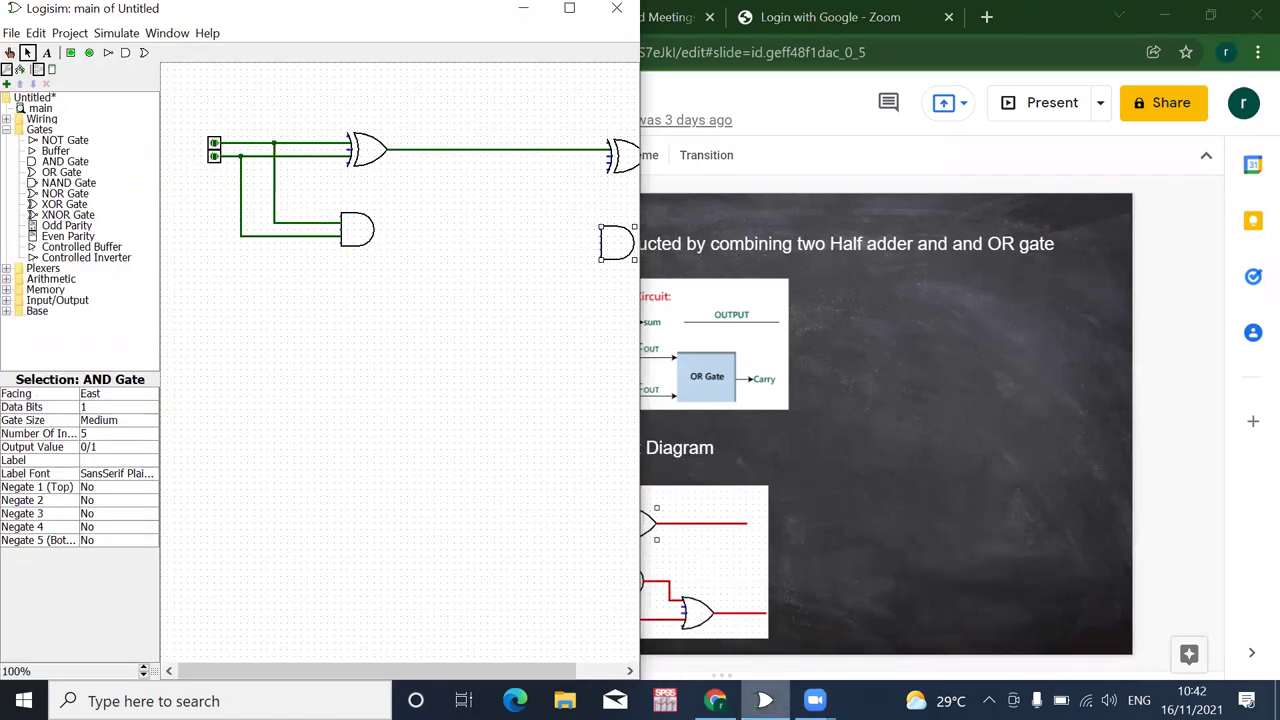
left_click(879, 516)
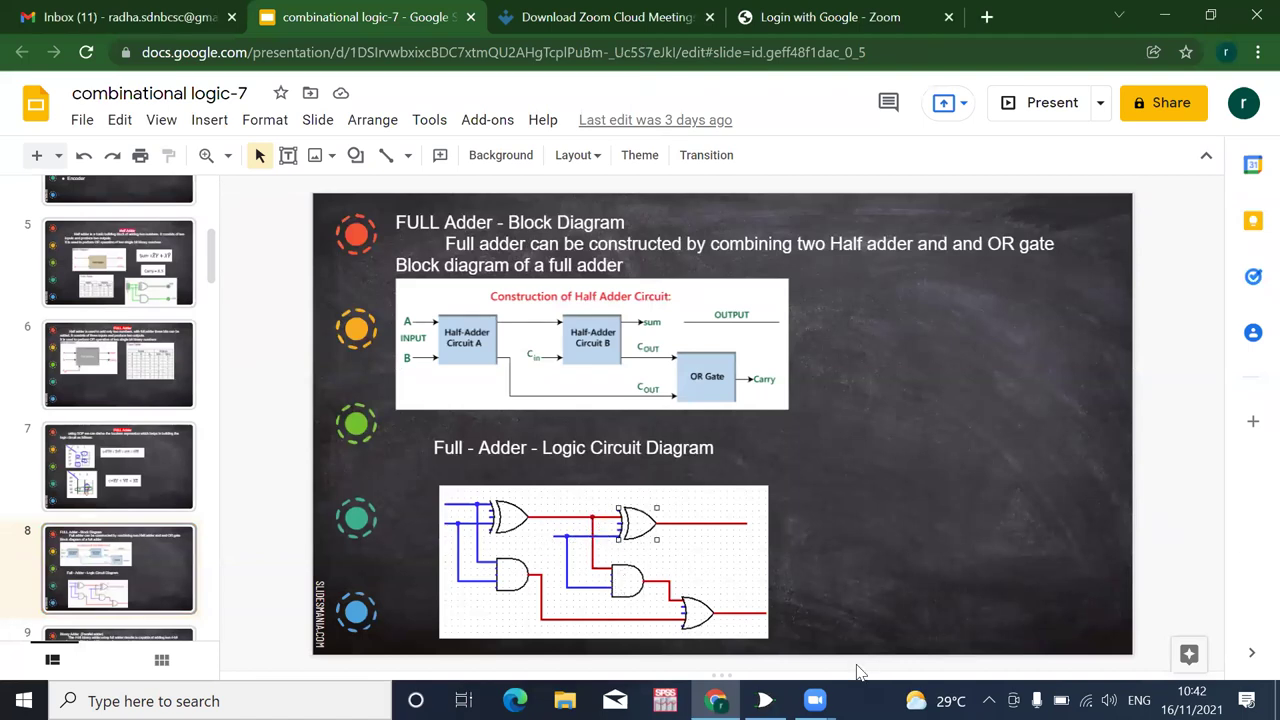
left_click(765, 700)
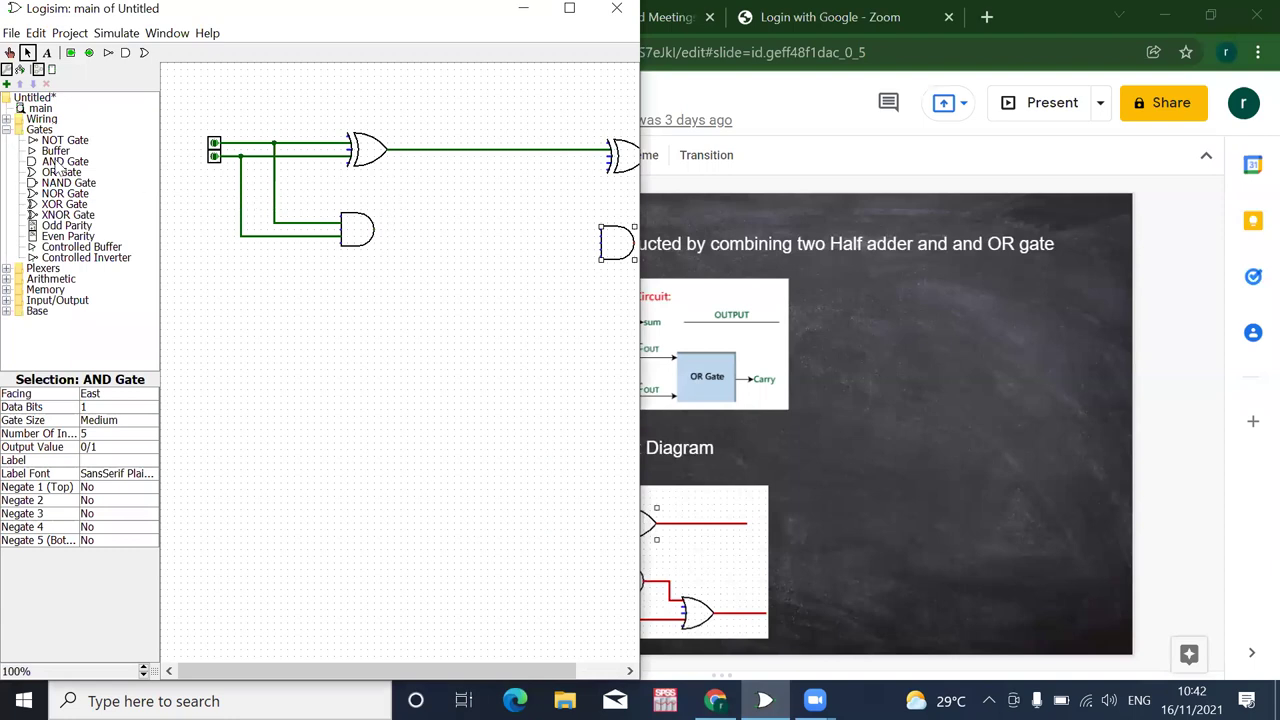
Add a third input pin wired into the second XOR gate's lower input
left_click_drag(609, 164, 480, 164)
left_click(70, 53)
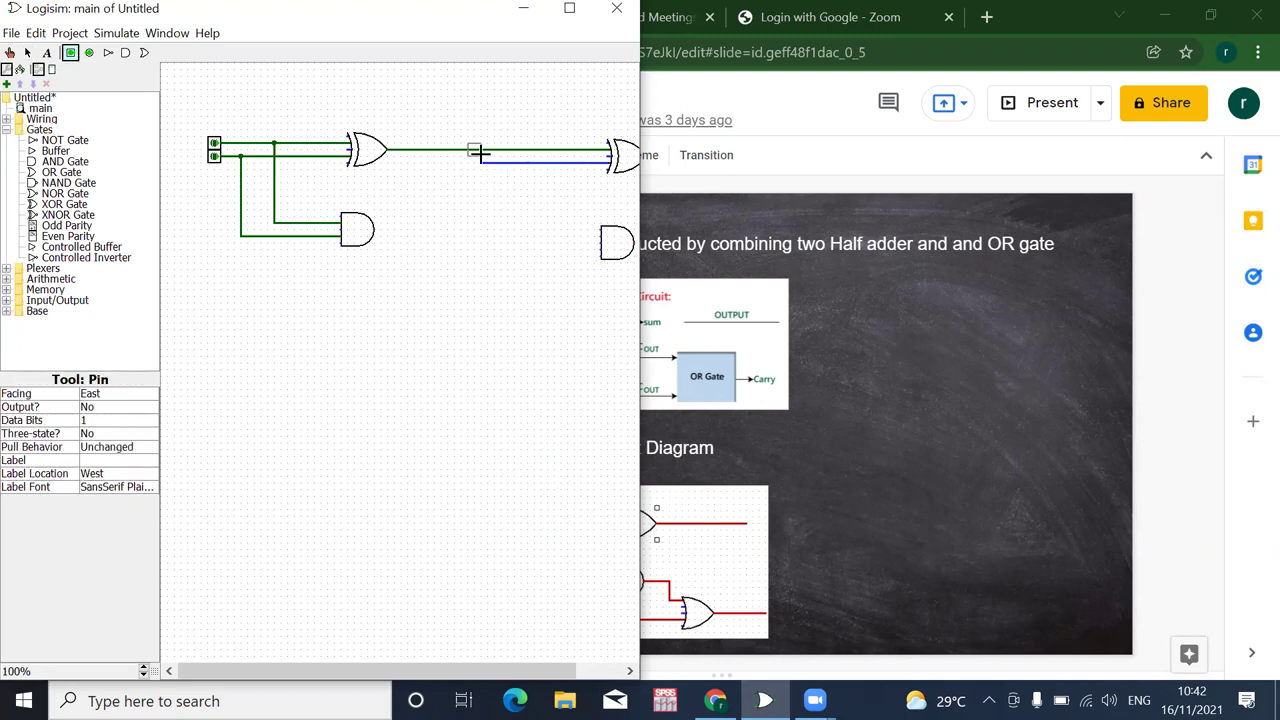
left_click(474, 163)
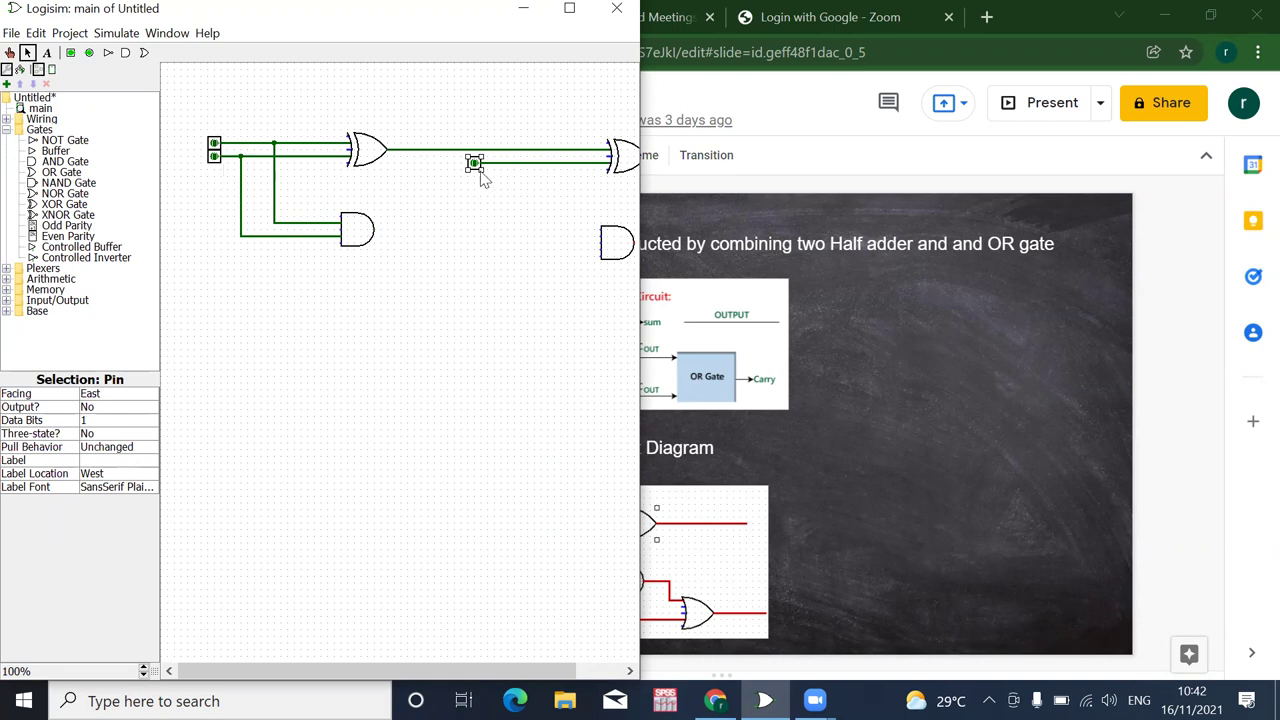
Check the reference circuit diagram on the slide, then widen the Logisim window
left_click(965, 505)
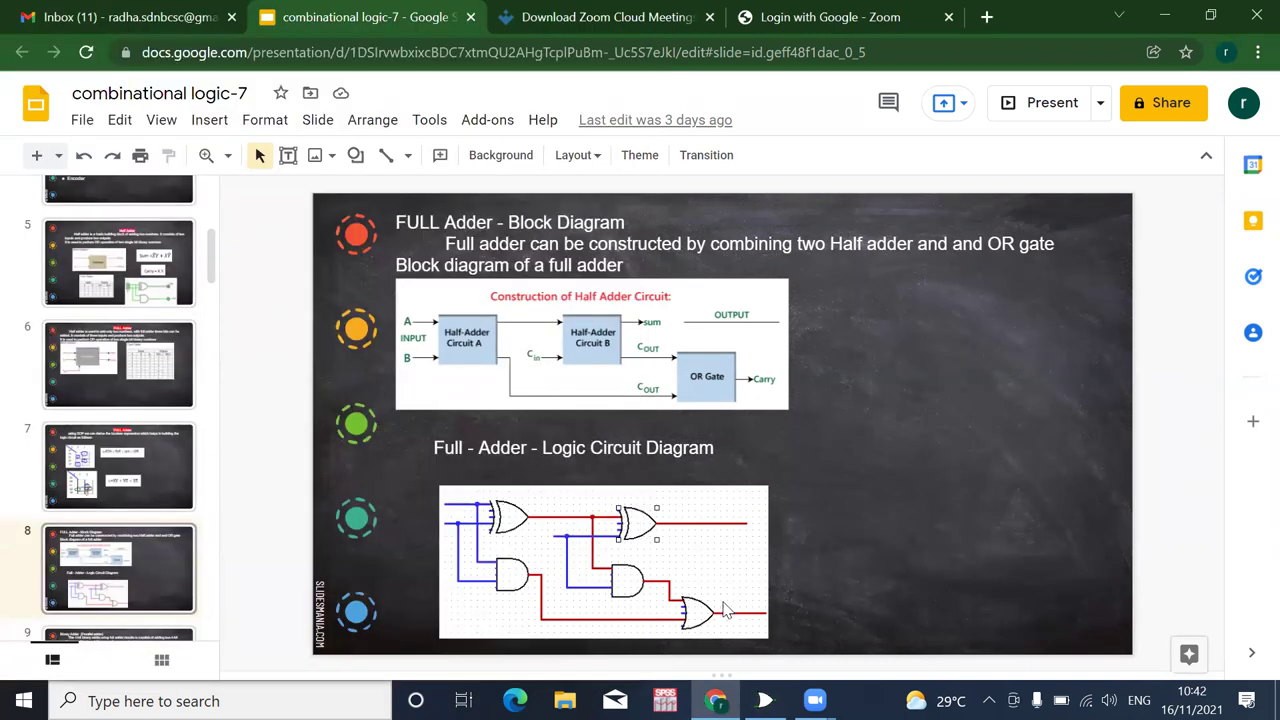
left_click(765, 700)
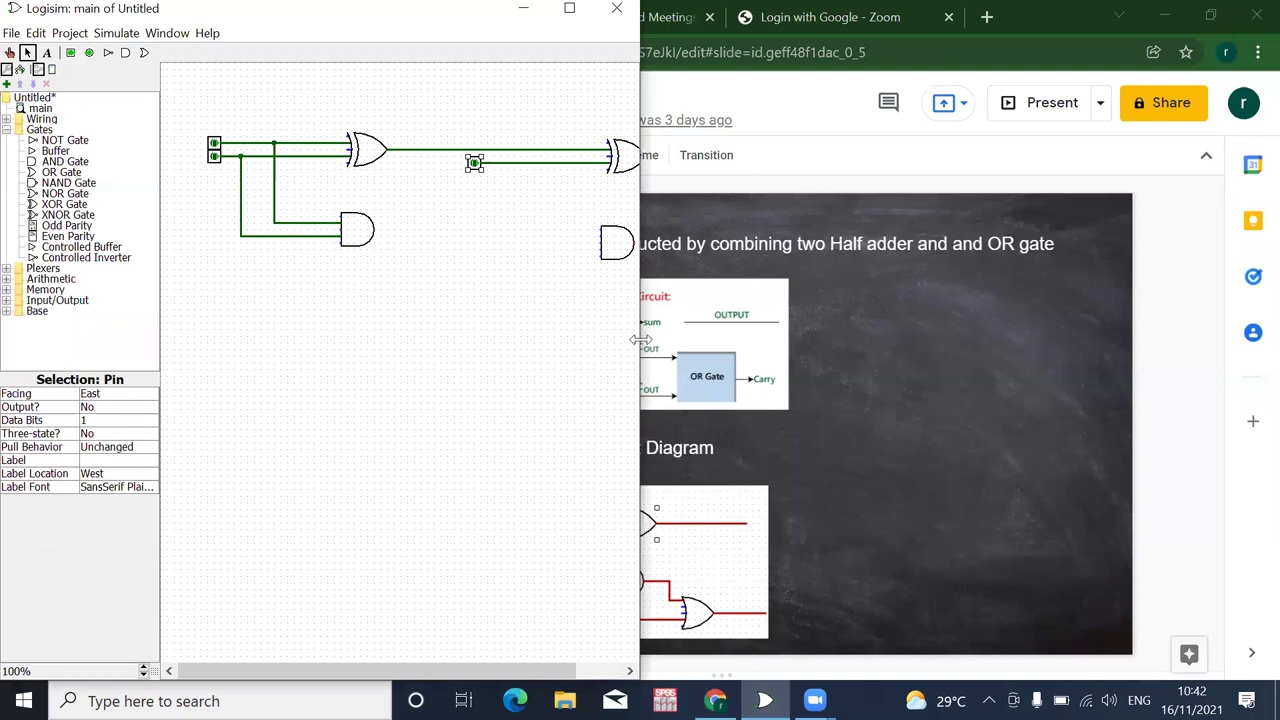
left_click_drag(640, 340, 883, 345)
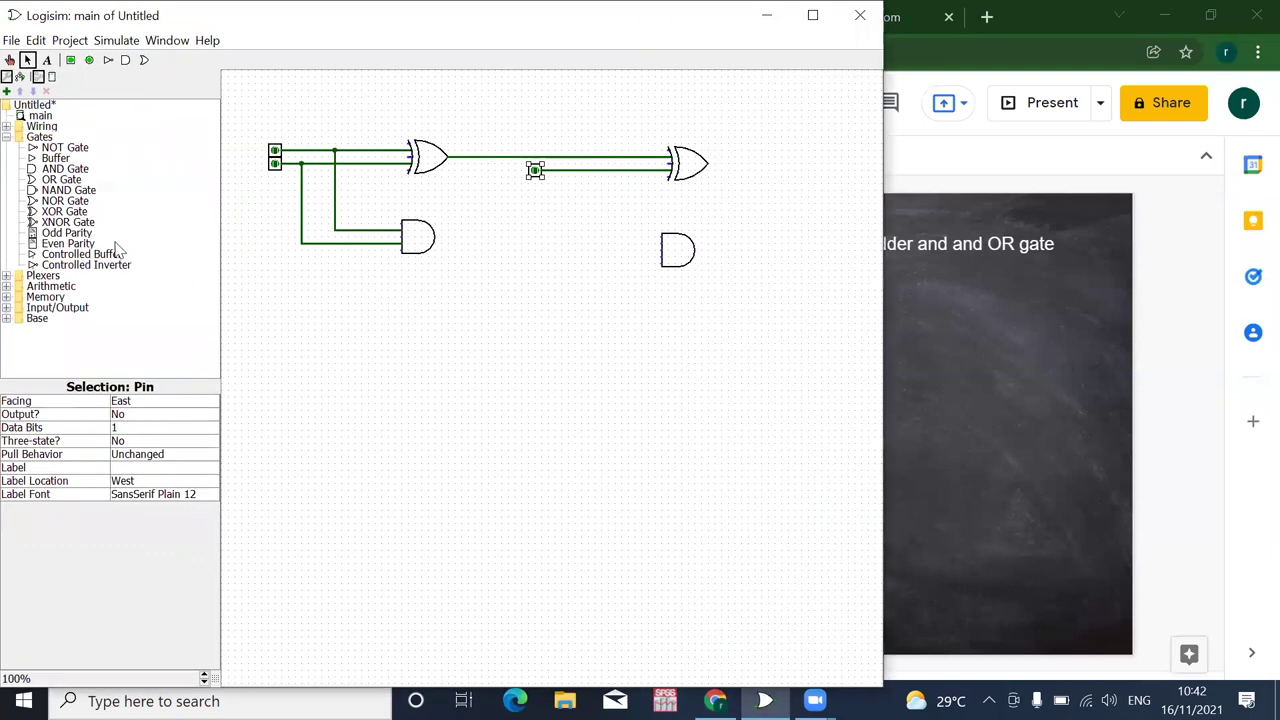
Place an OR gate and arrange it close to the two AND gates
left_click(61, 179)
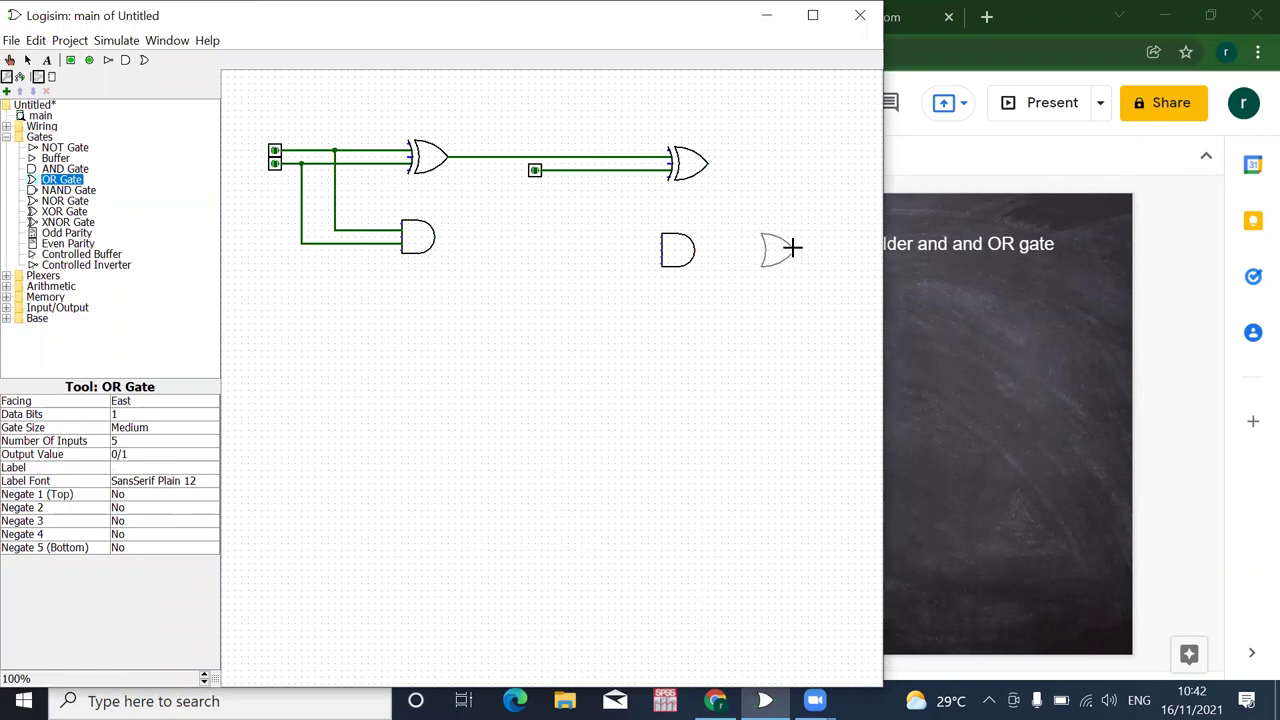
left_click(776, 277)
left_click(679, 266)
left_click_drag(673, 256, 620, 242)
left_click_drag(760, 282, 707, 282)
Wire both AND gate outputs into the OR gate, then view the full-adder diagram slide
left_click_drag(433, 247, 689, 286)
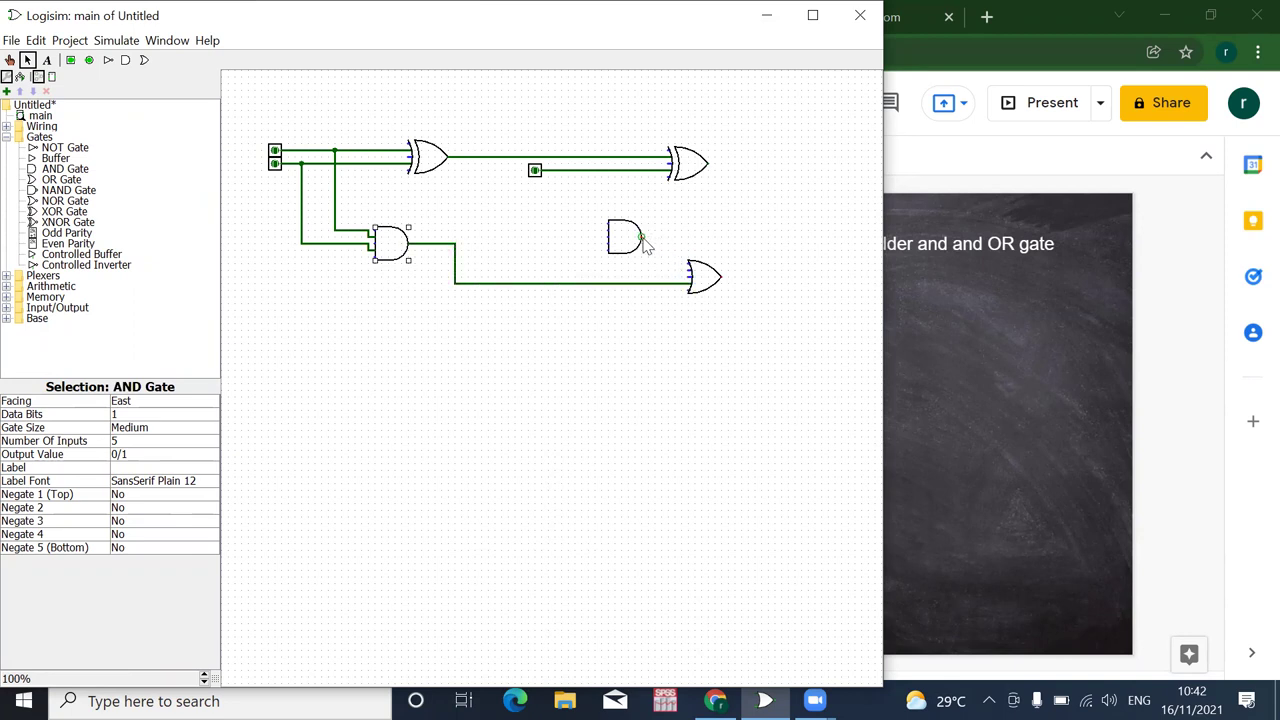
left_click_drag(642, 238, 748, 278)
left_click(988, 481)
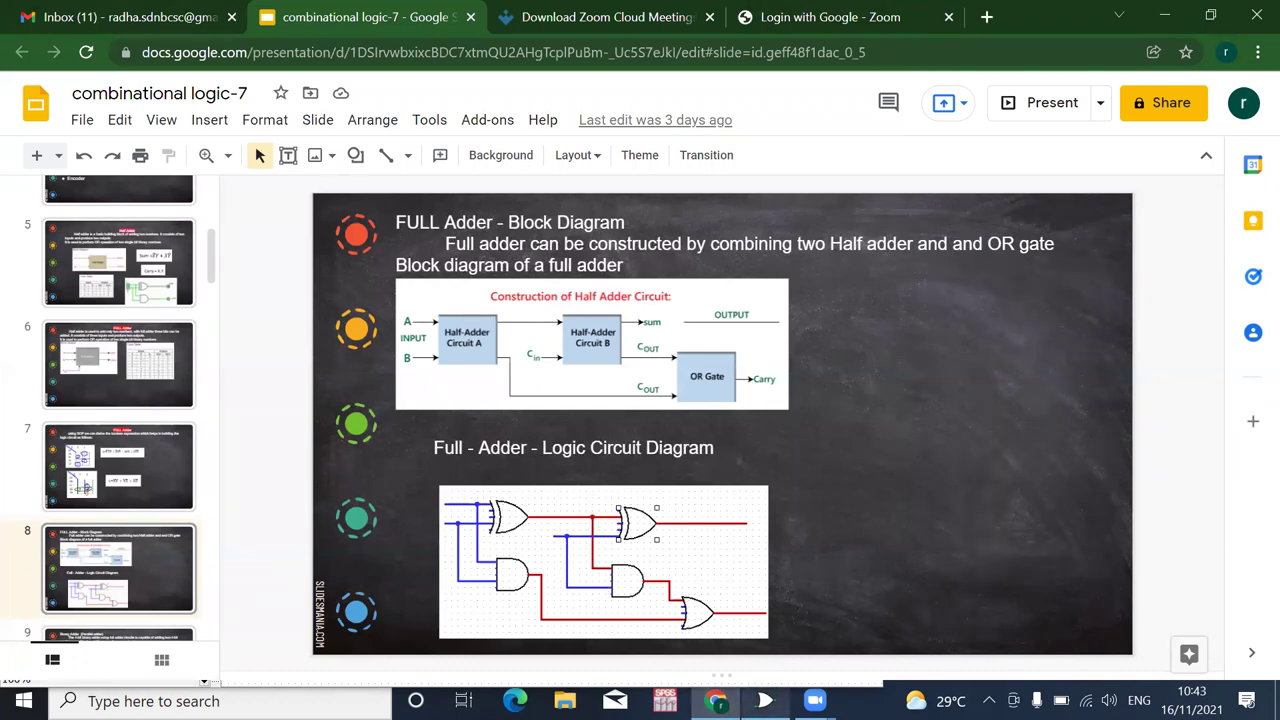
Feed the first XOR output and third input pin into the second AND gate, and extend the second XOR's output
left_click(765, 700)
mouse_move(574, 158)
left_mouse_down()
mouse_move(590, 228)
mouse_move(607, 222)
left_mouse_up()
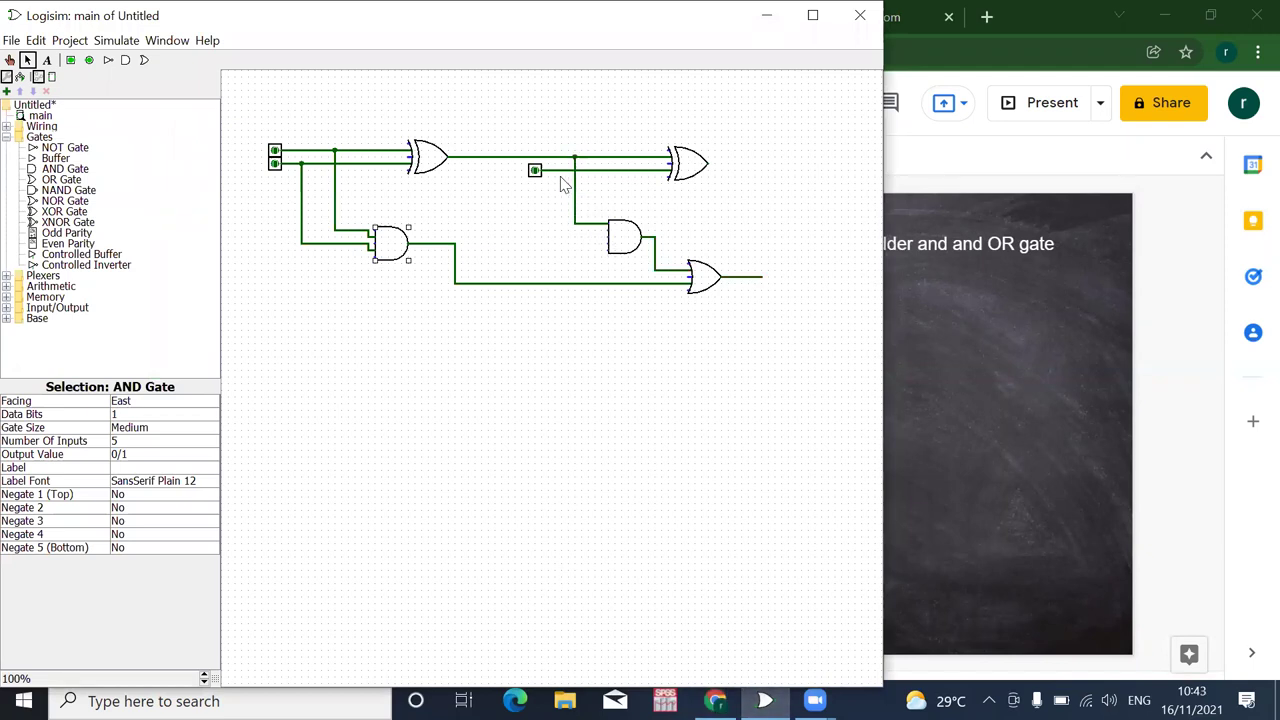
left_click_drag(555, 171, 607, 252)
left_click_drag(707, 163, 736, 162)
Attach LEDs to the Sum and Carry outputs, then return to the full adder truth table slide
left_click(8, 308)
left_click(47, 332)
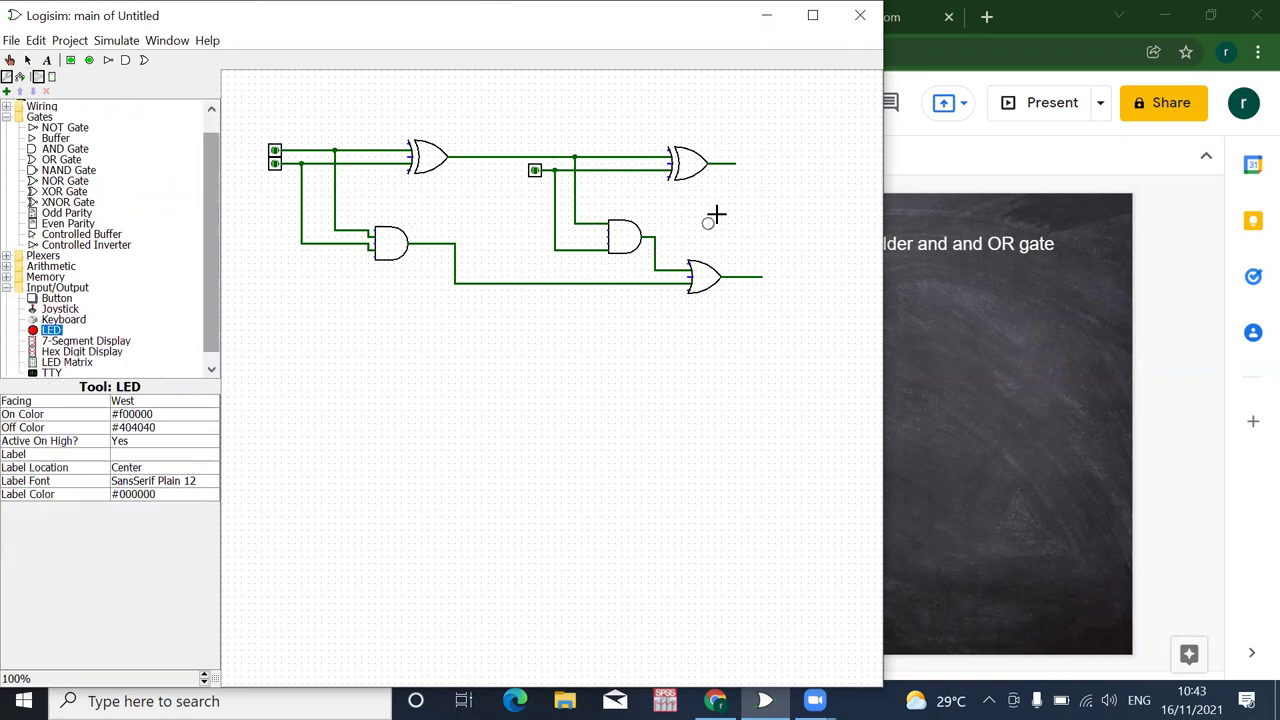
left_click(740, 163)
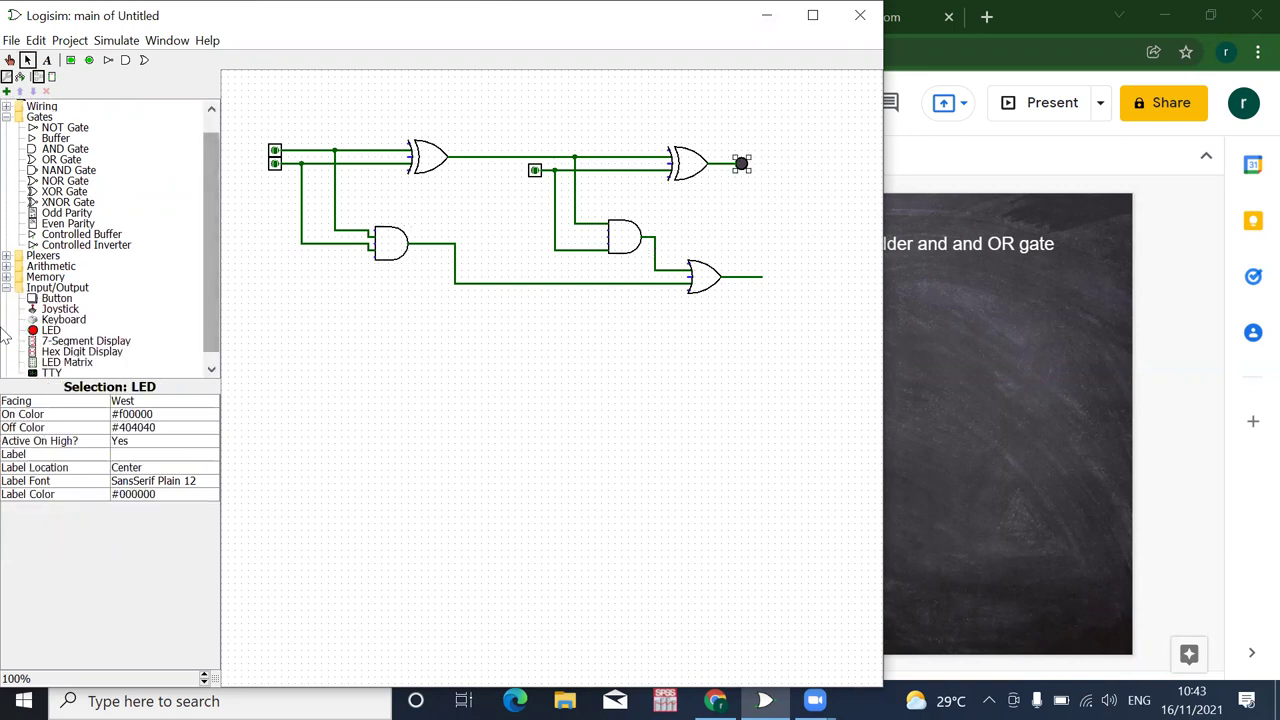
left_click(767, 277)
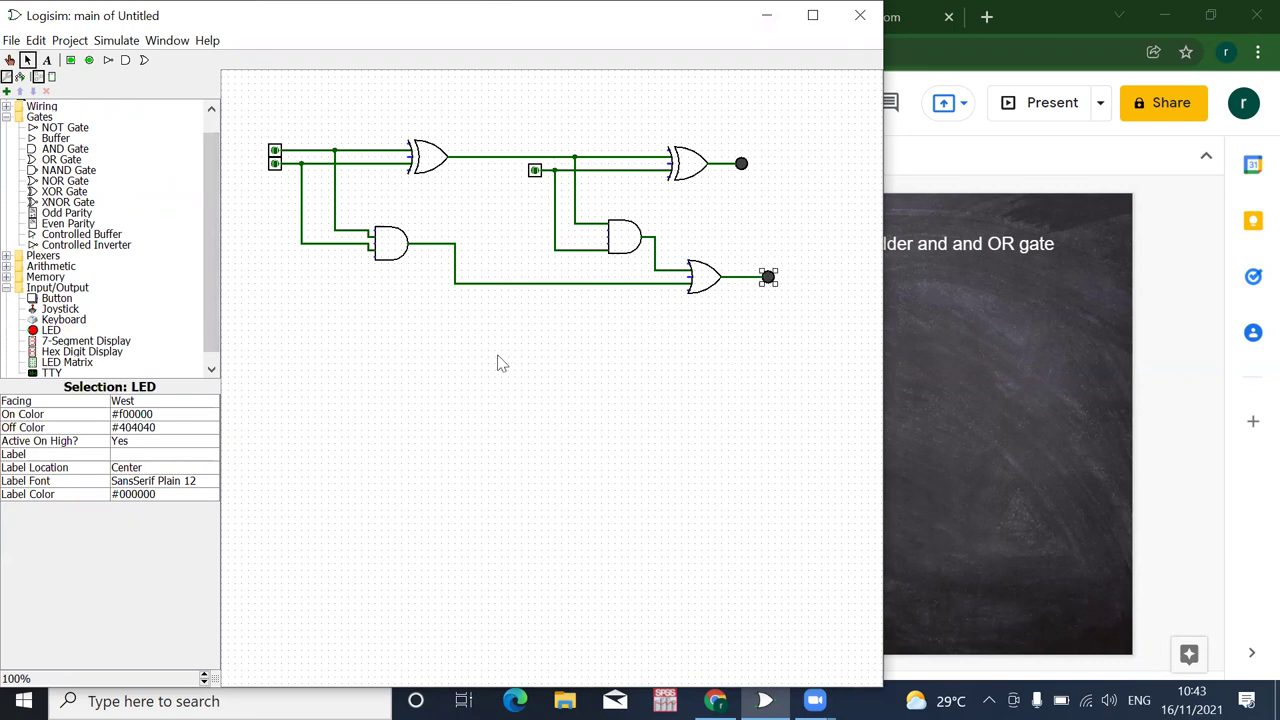
left_click(1005, 410)
key("Up")
key("Up")
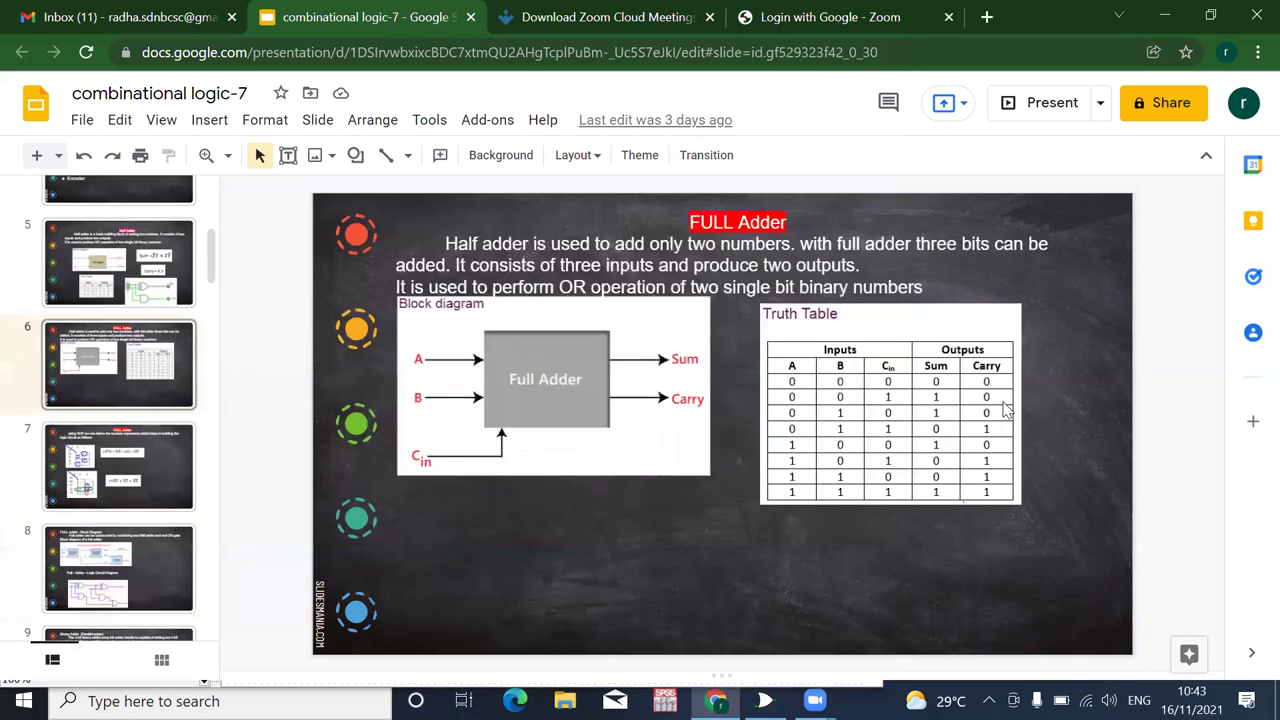
Narrow the Logisim window beside the truth table and select the Poke tool
left_click(765, 700)
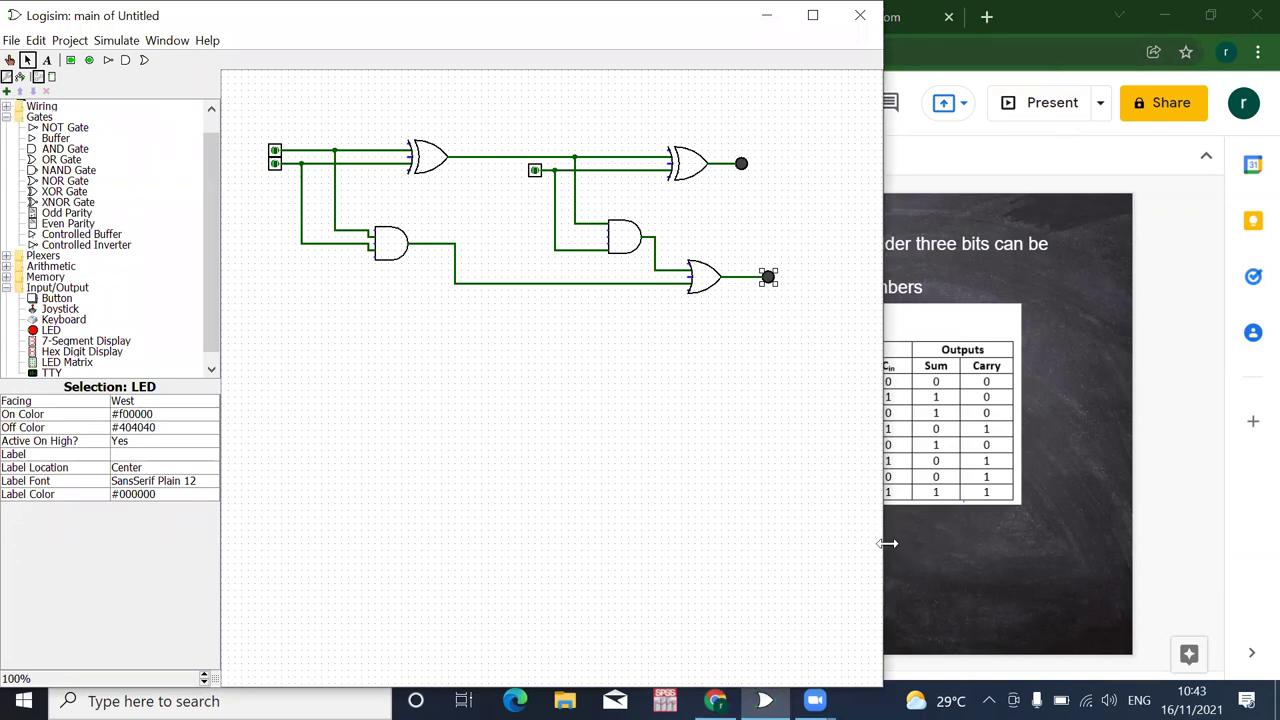
left_click_drag(888, 543, 770, 543)
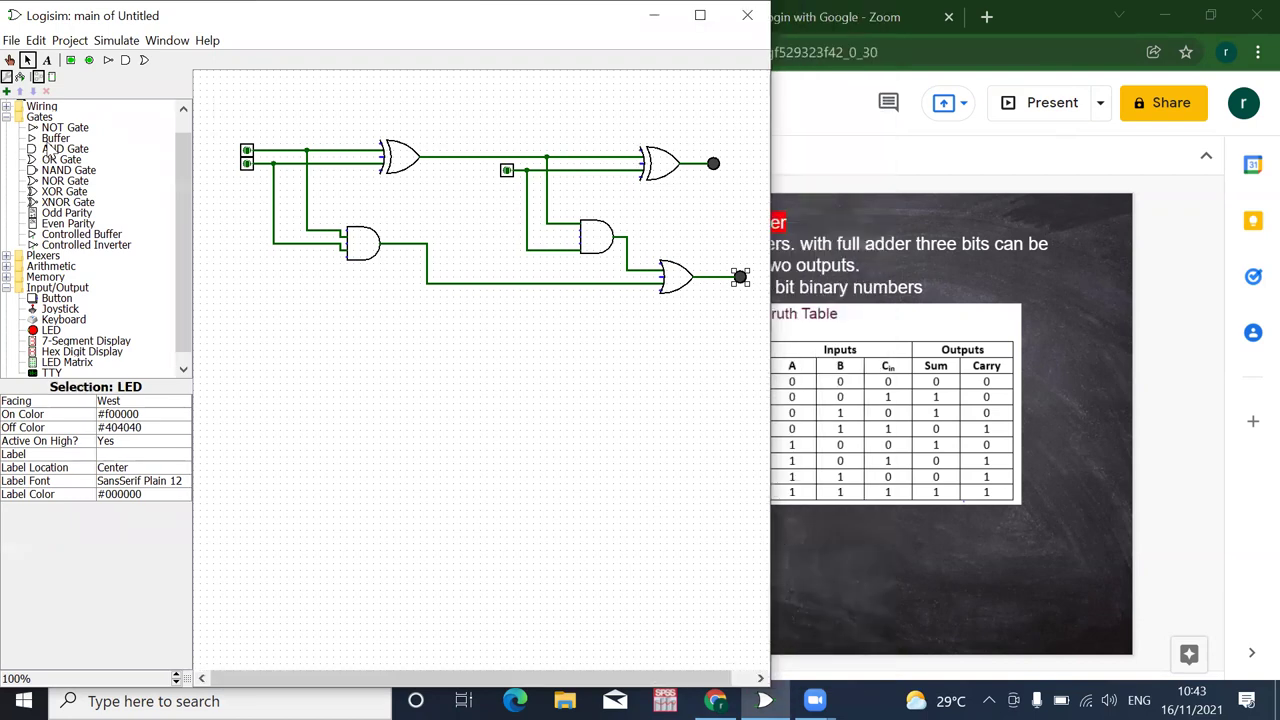
left_click(9, 60)
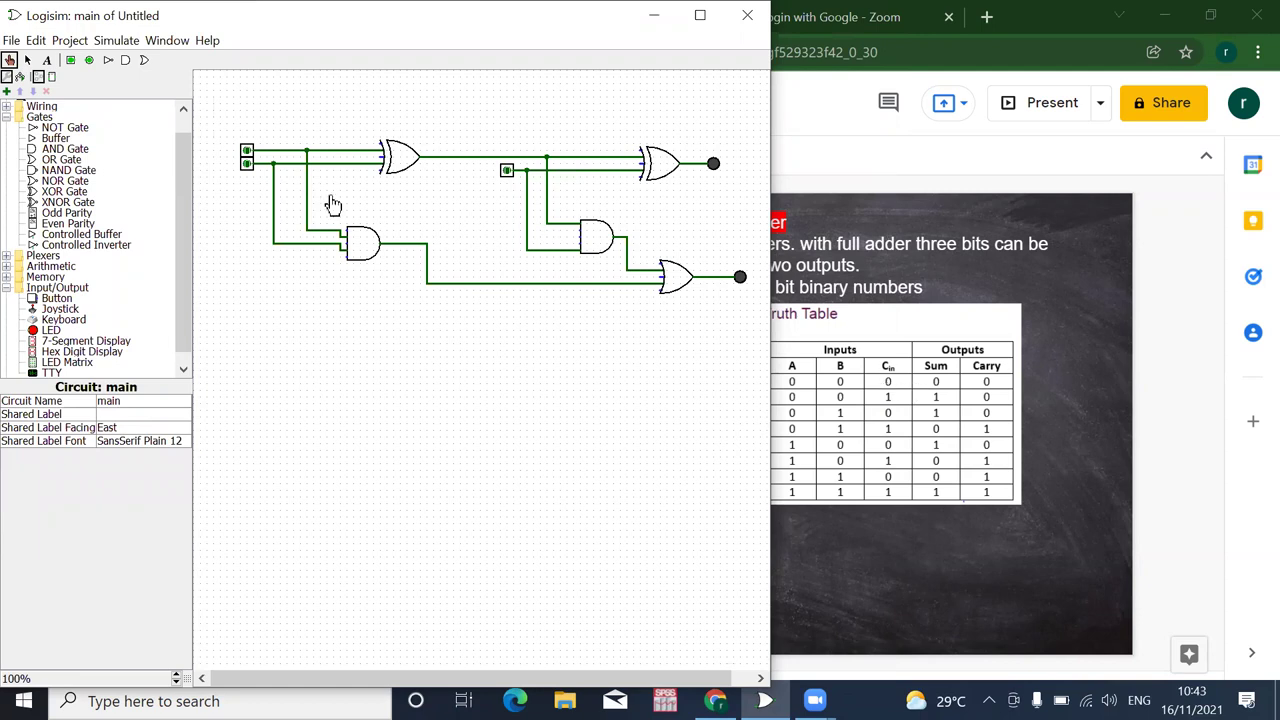
Toggle the three input pins through truth-table combinations, checking the Sum and Carry LEDs
left_click(246, 151)
left_click(246, 151)
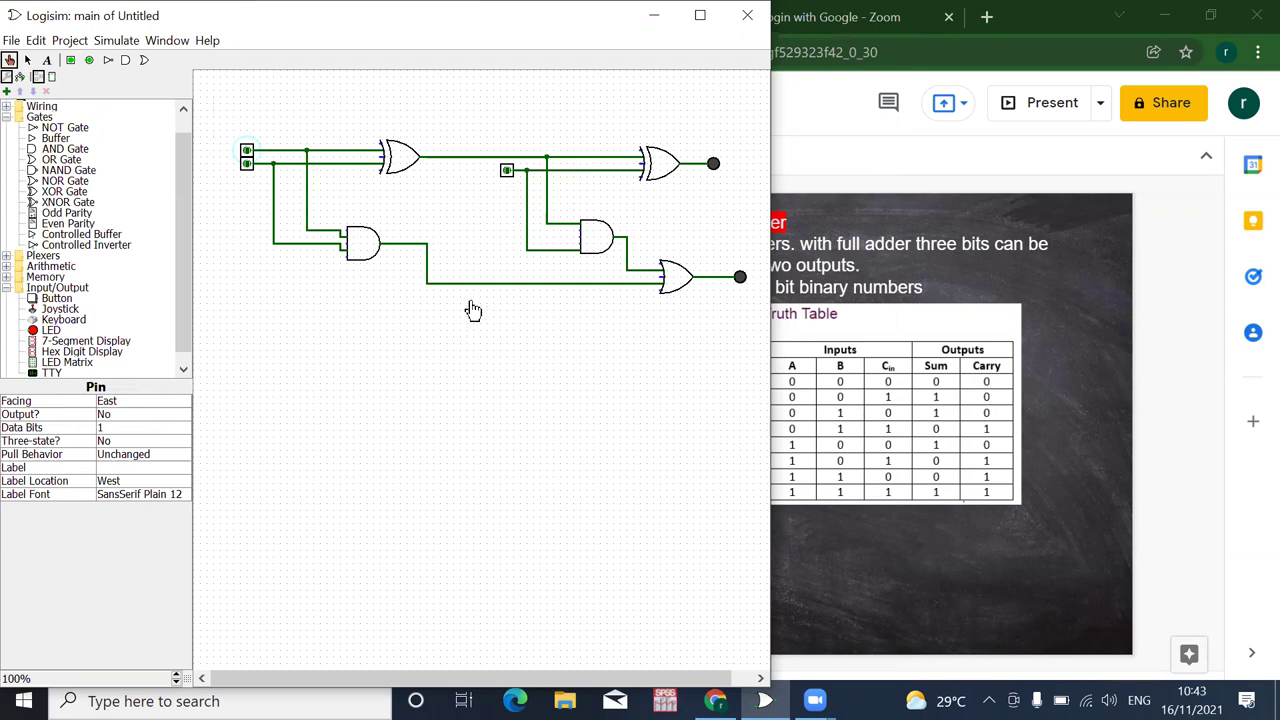
left_click(507, 172)
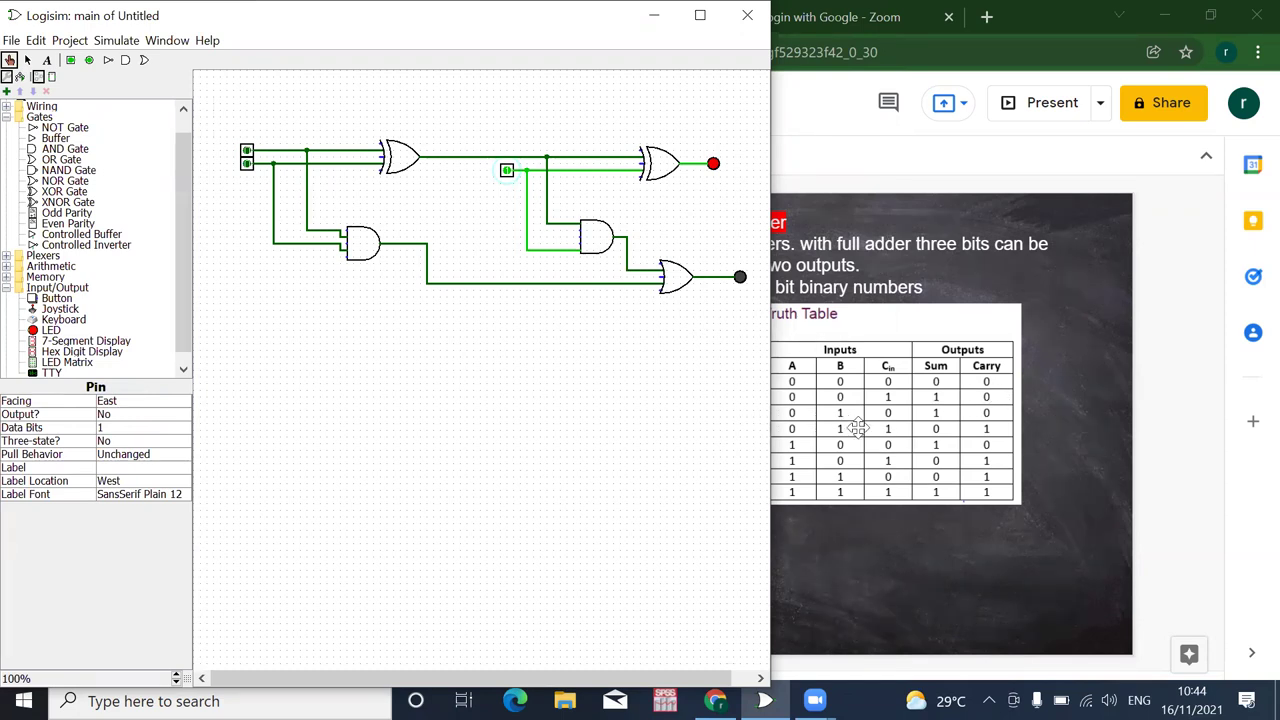
left_click(246, 163)
left_click(508, 172)
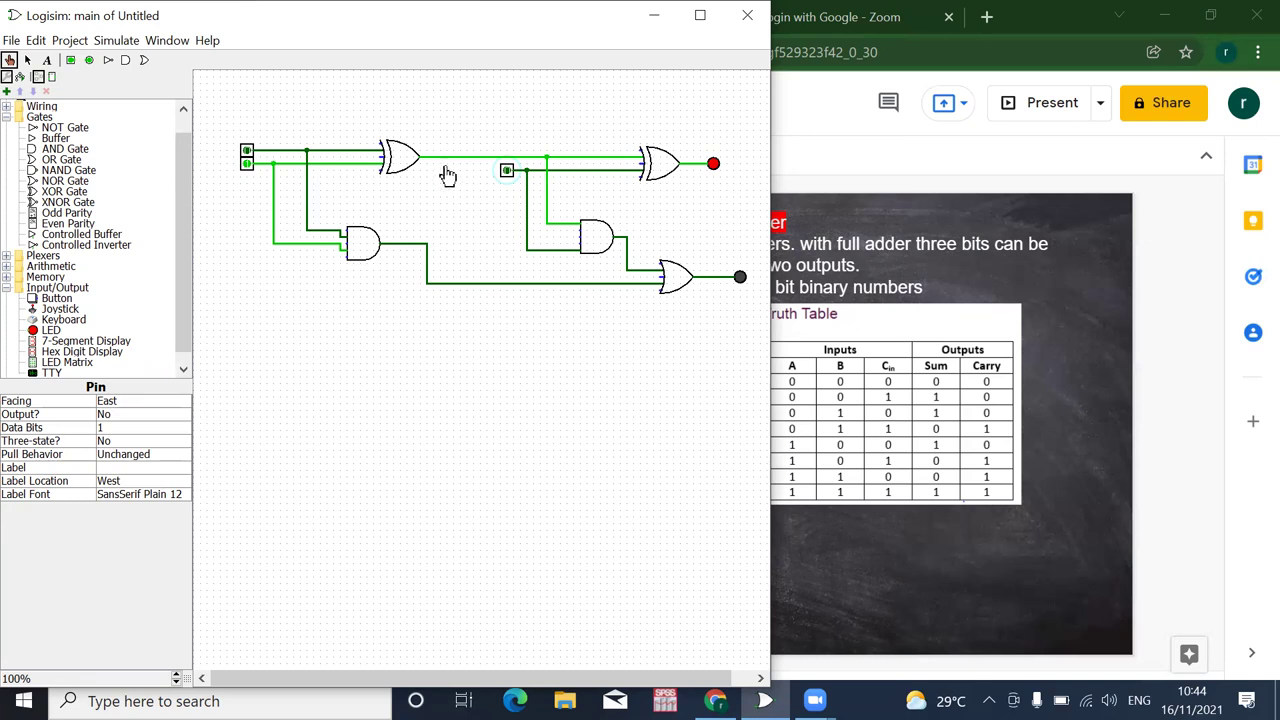
left_click(507, 172)
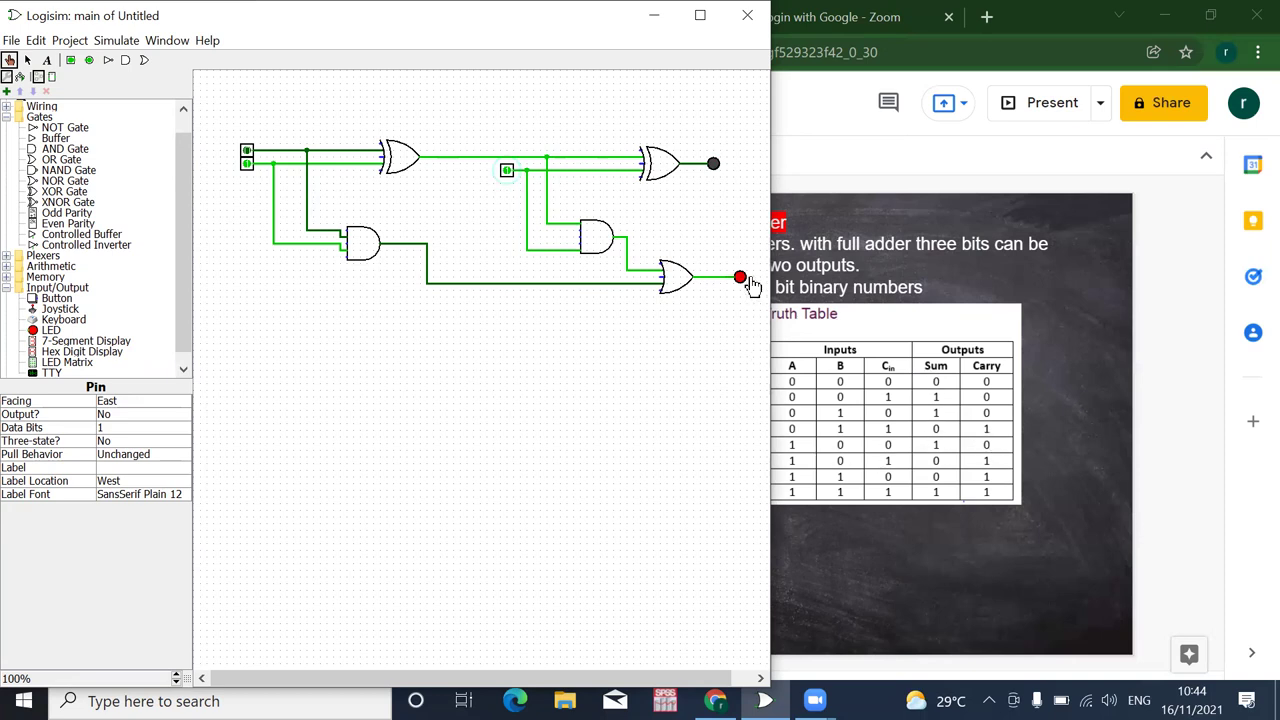
left_click(247, 151)
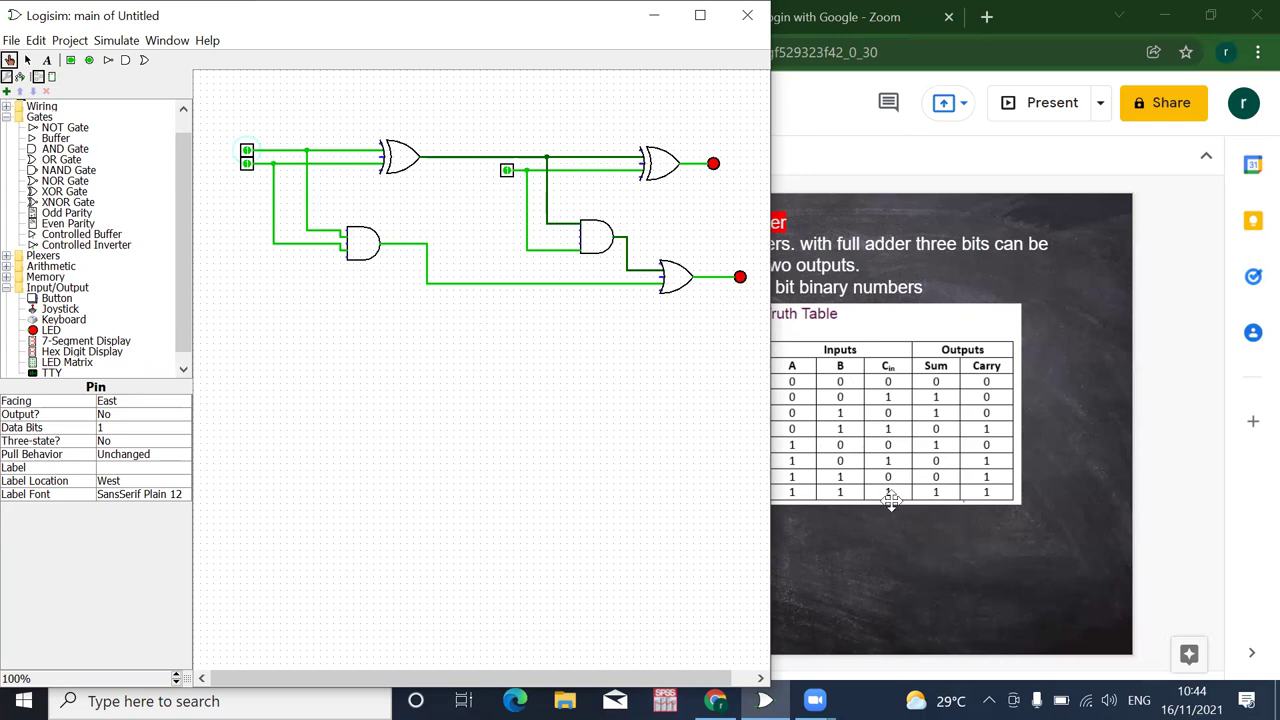
left_click(507, 173)
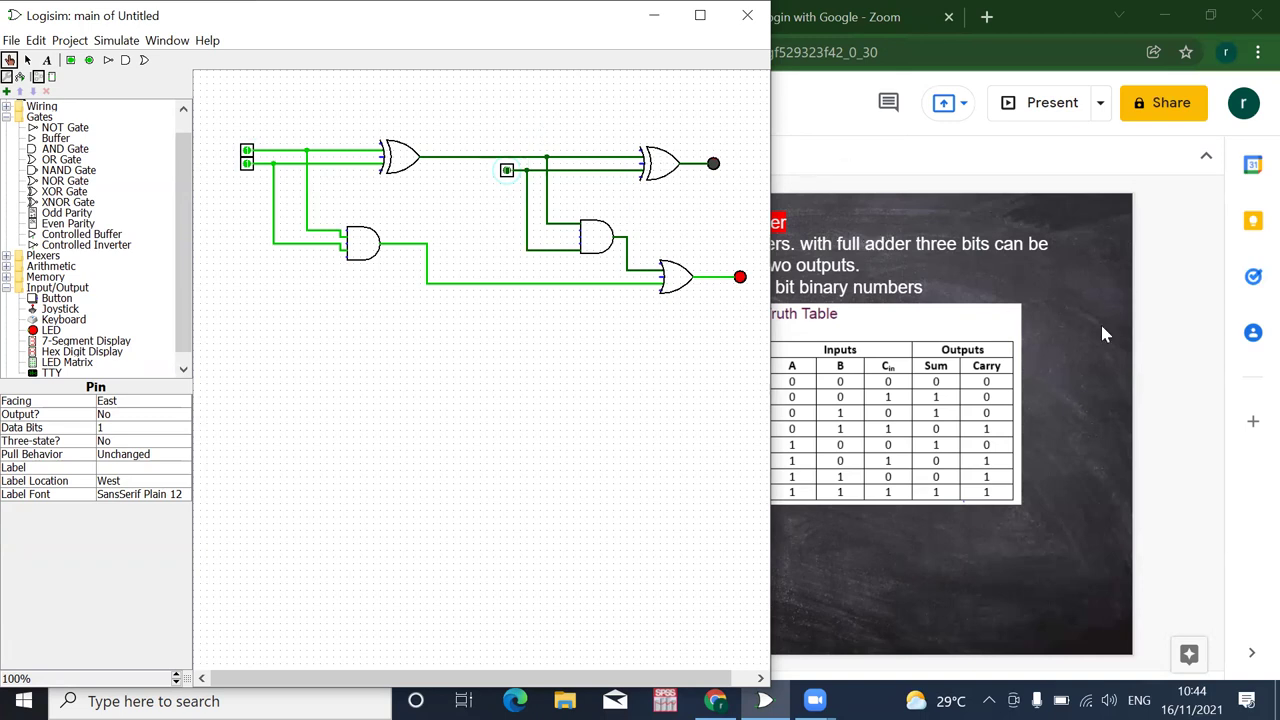
left_click(1048, 300)
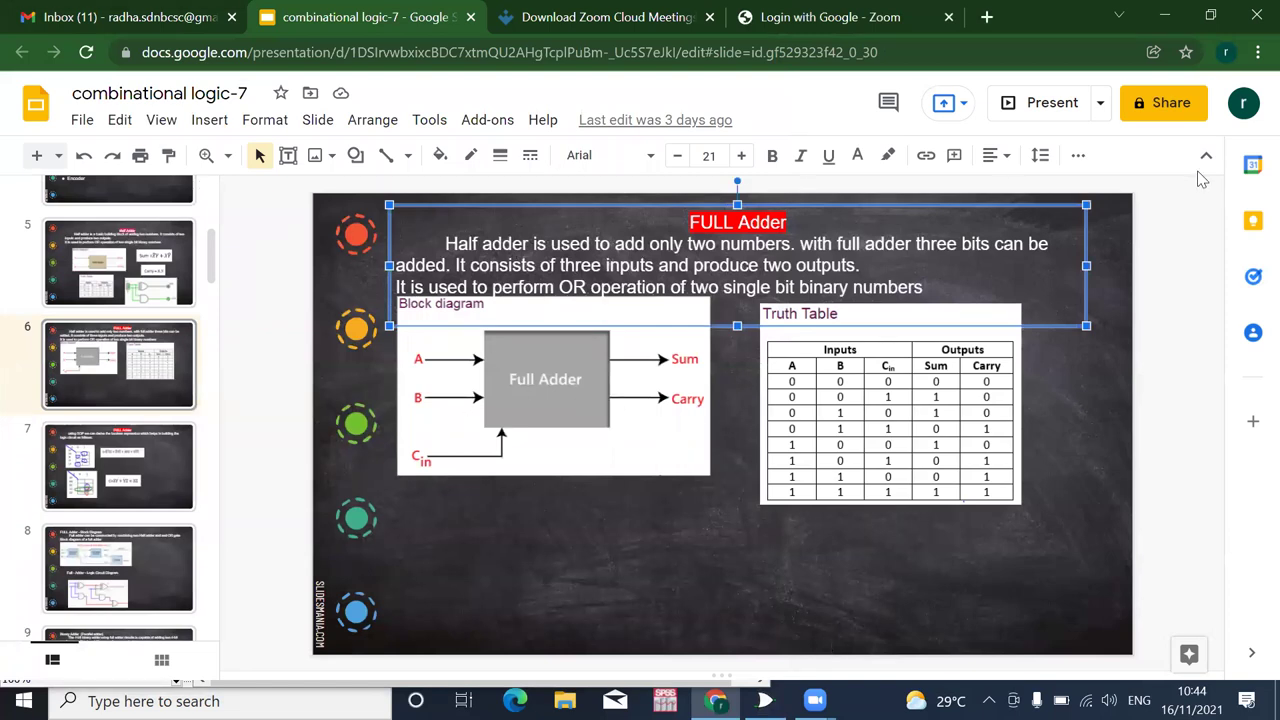
Present the slideshow and advance two slides to the Full Adder K-map slide
left_click(1068, 105)
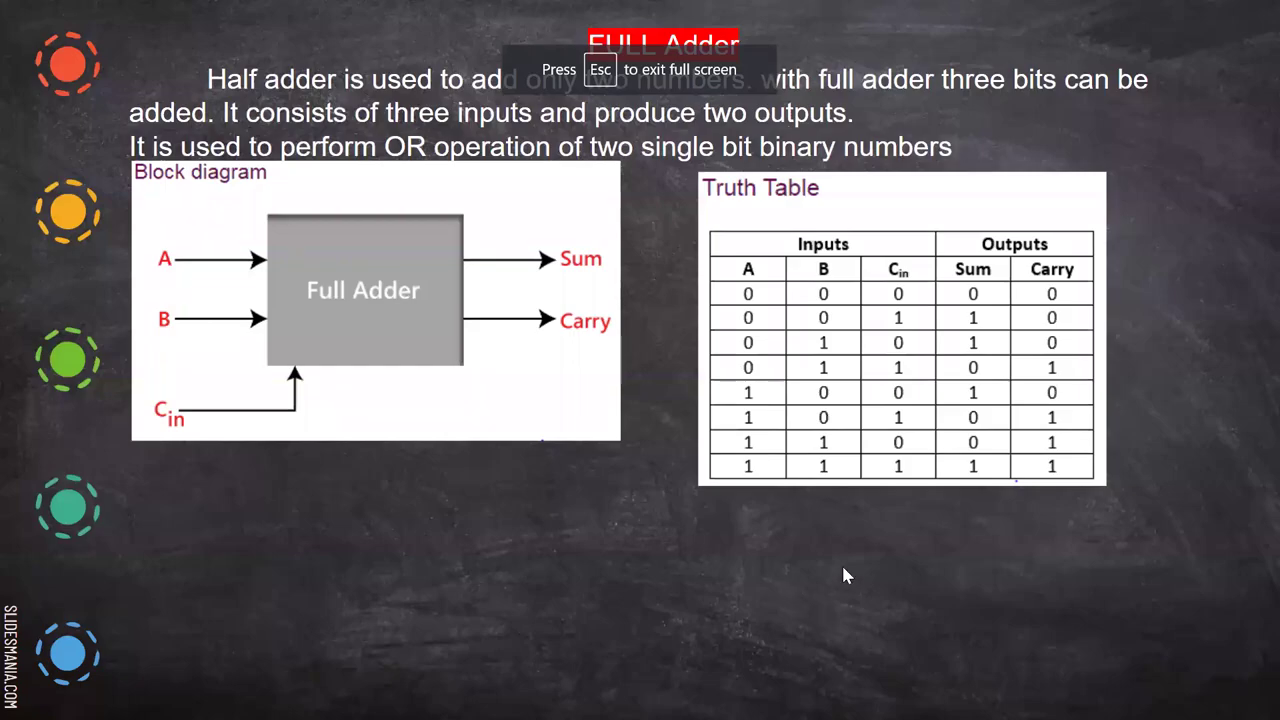
key("Right")
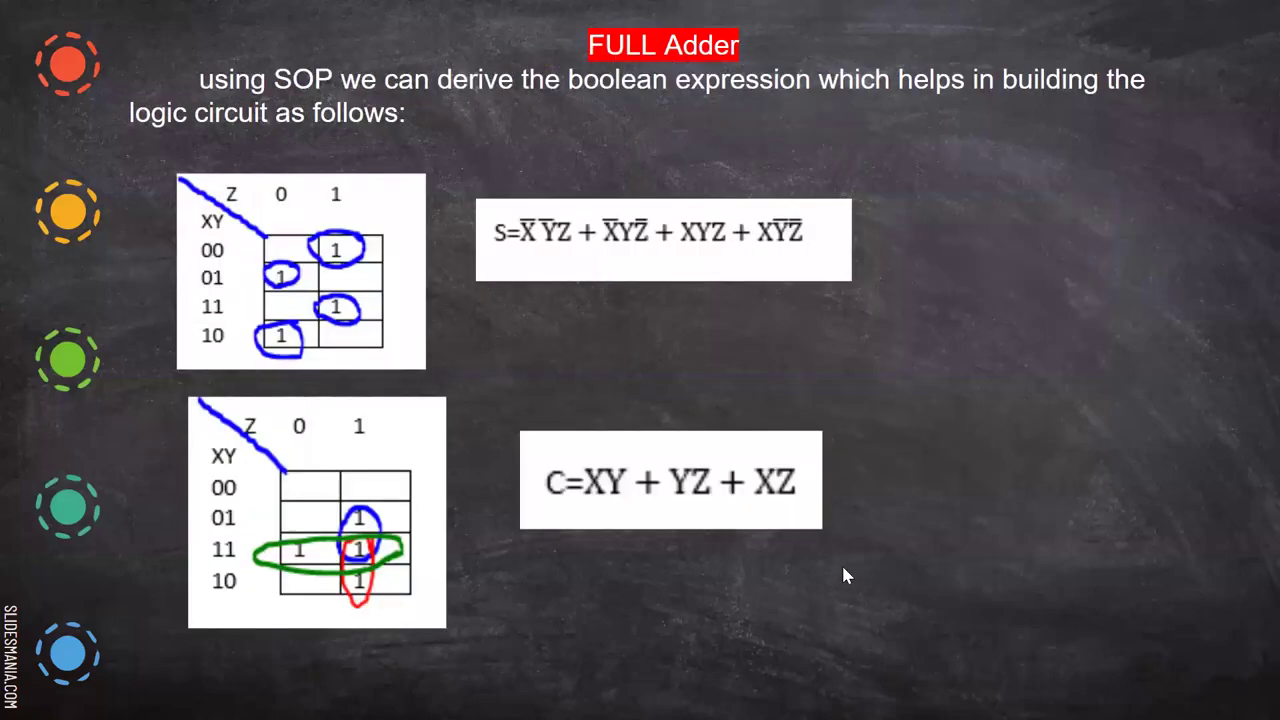
key("Right")
key("Right")
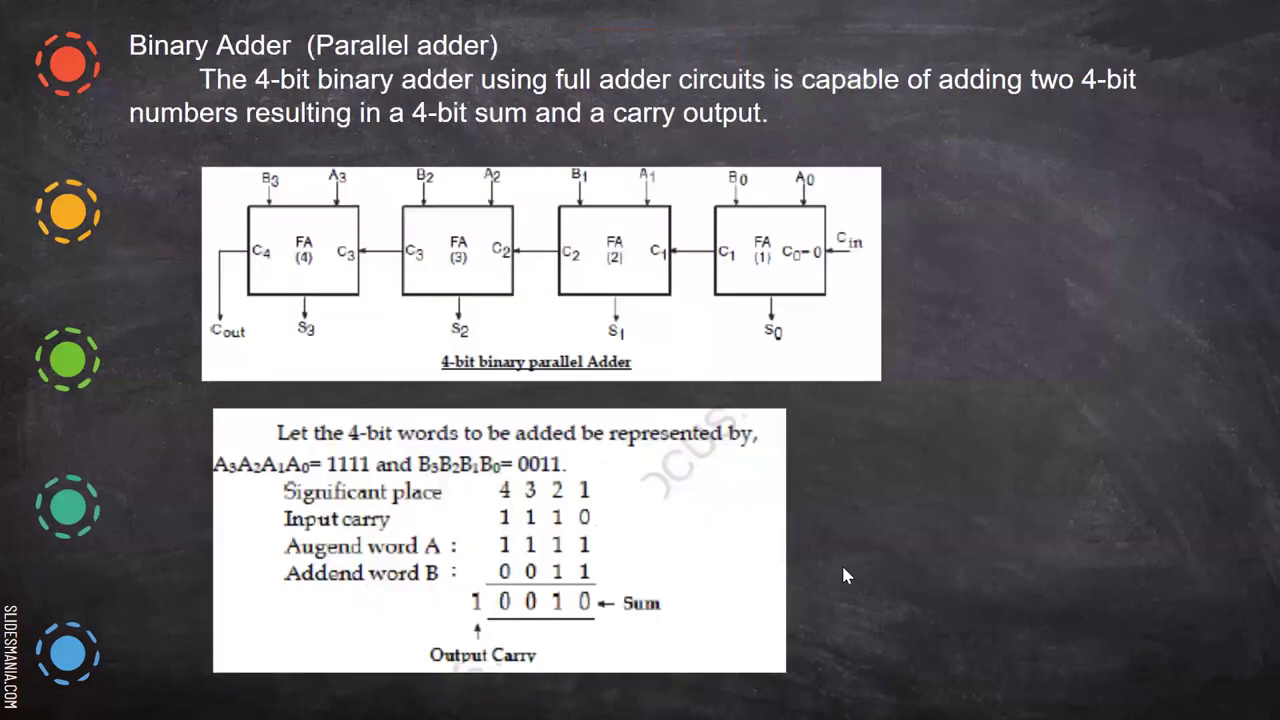